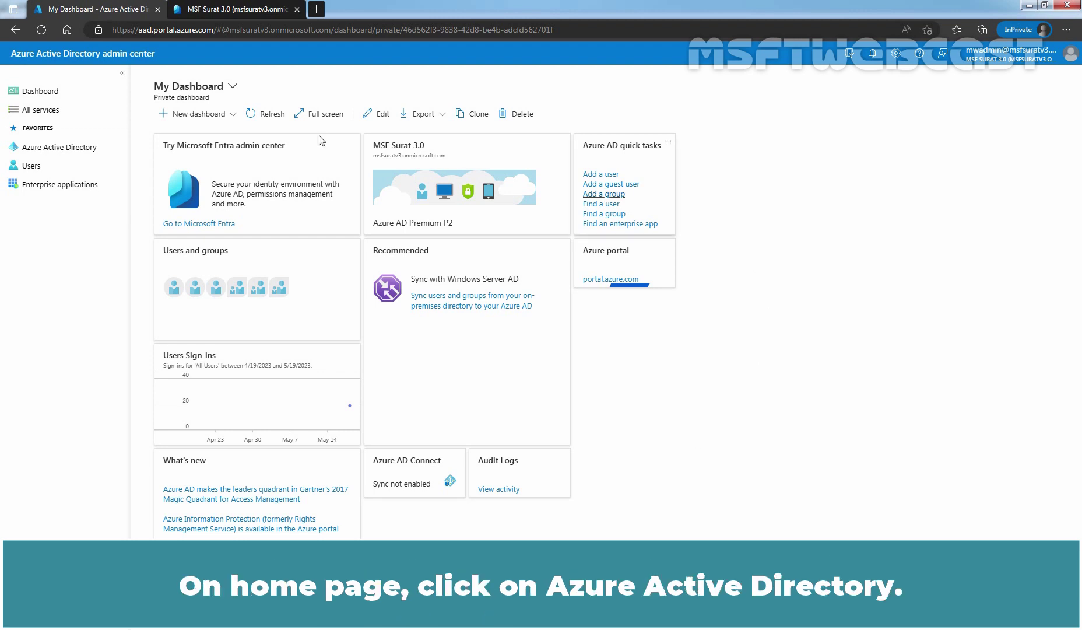
Step: Set Enable Azure AD LAPS to Yes in Azure AD Device settings and save
left_click(60, 147)
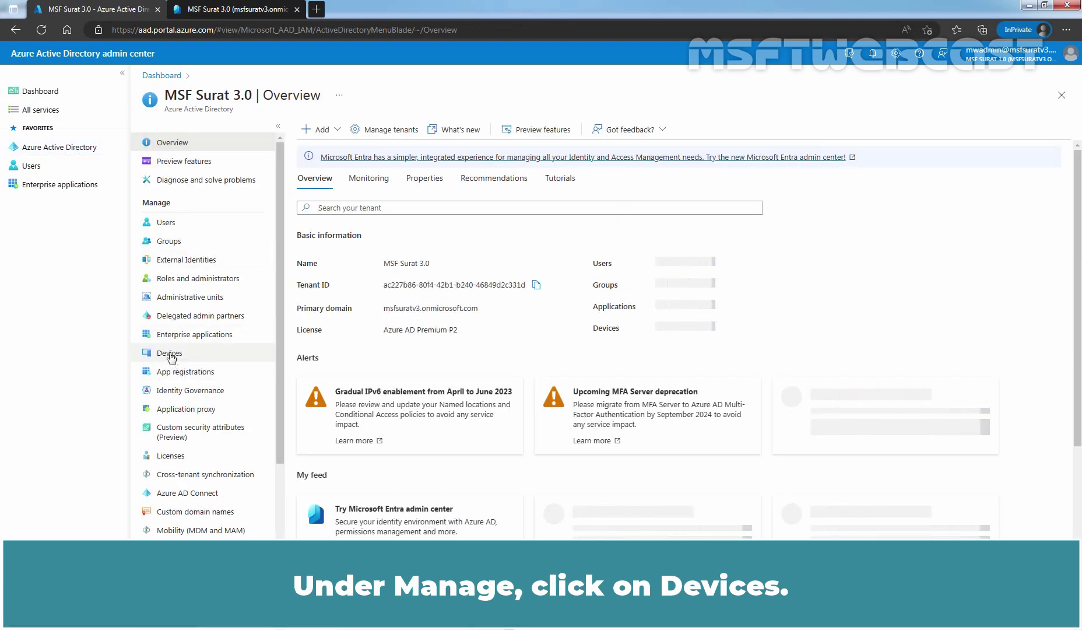
left_click(169, 354)
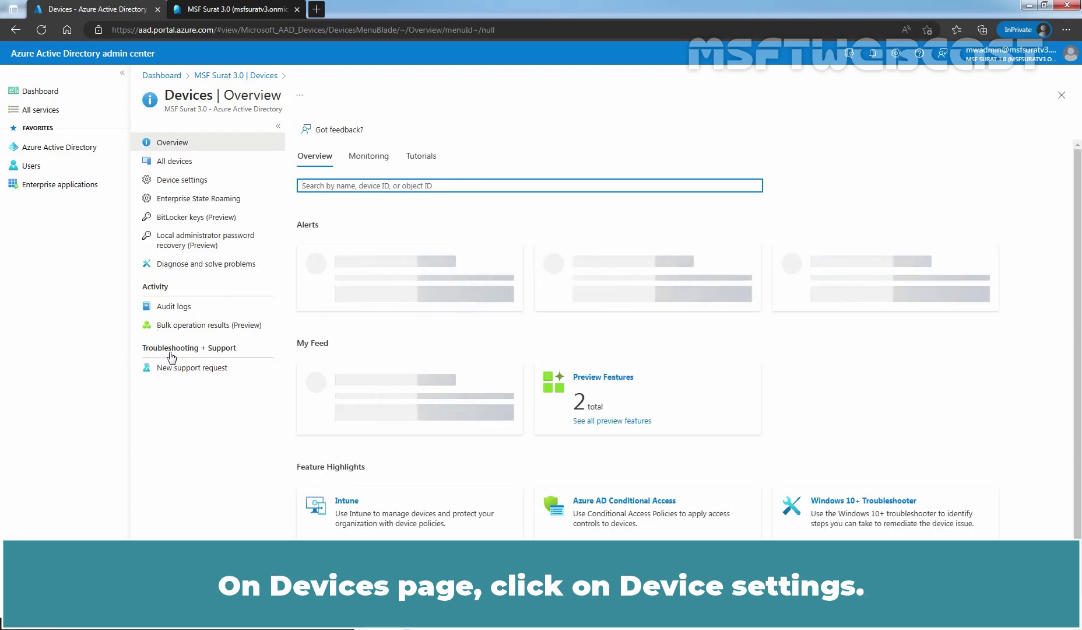
left_click(190, 189)
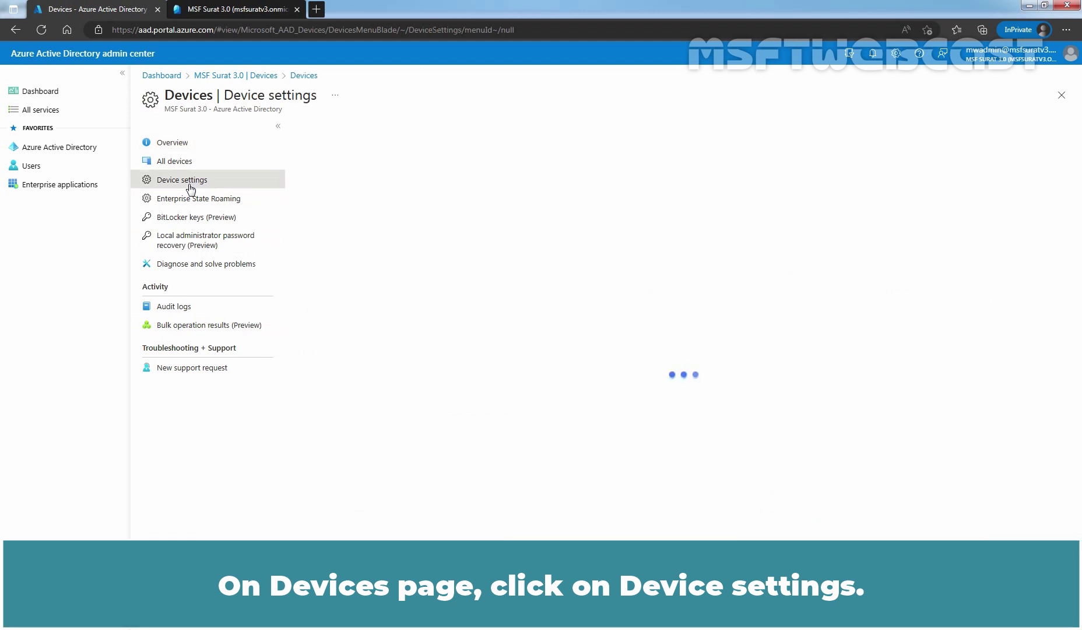
scroll(722, 372, "down", 2)
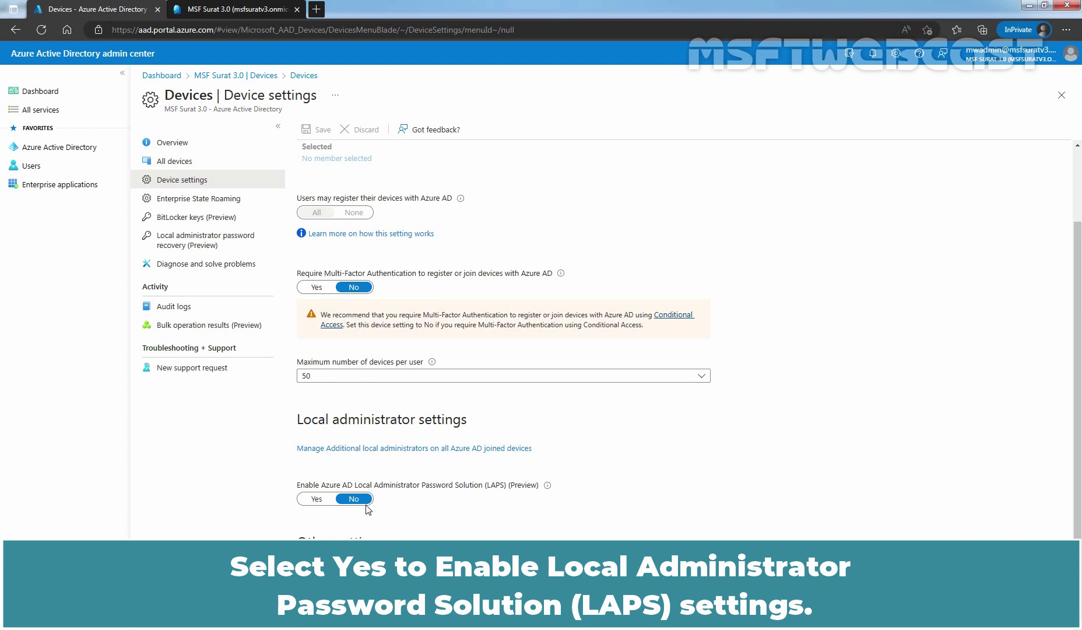
left_click(313, 499)
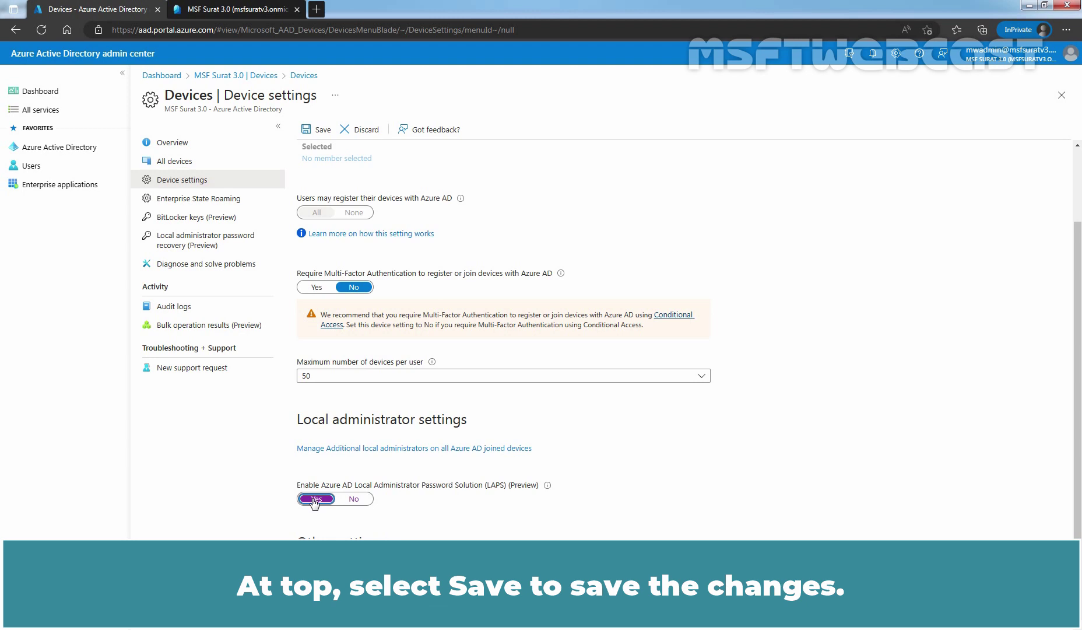
left_click(321, 135)
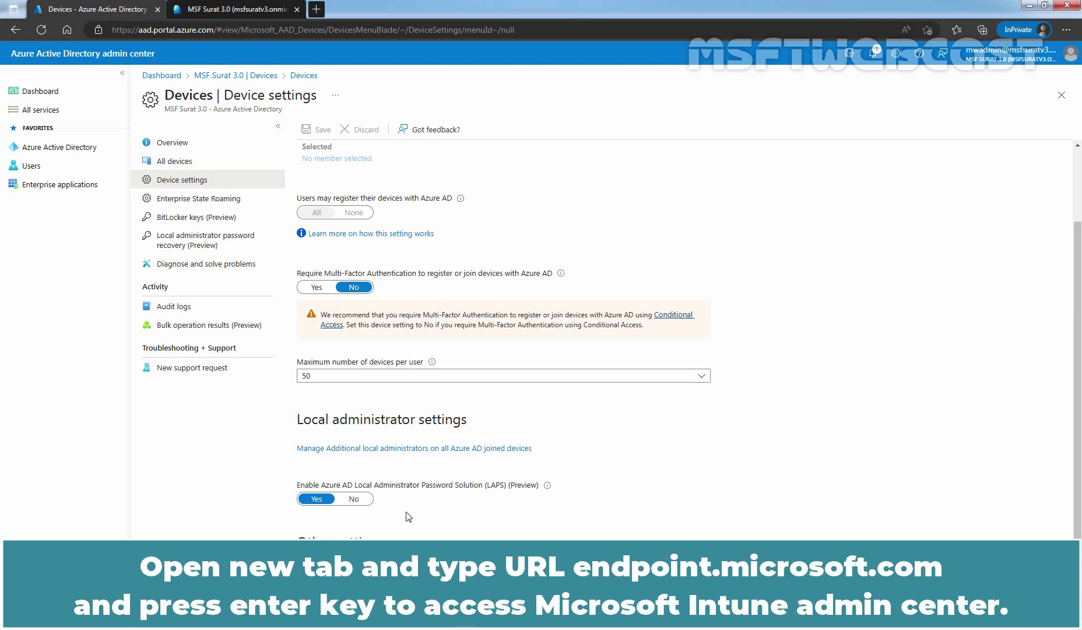
Step: In Intune, start a new policy under Endpoint security > Account protection
left_click(220, 8)
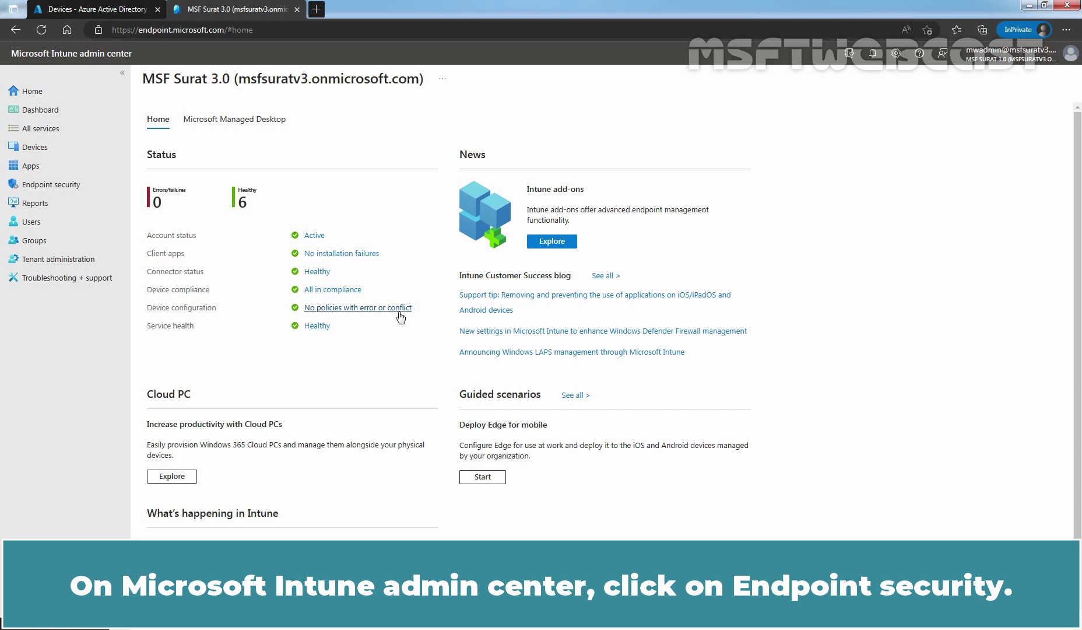
left_click(59, 191)
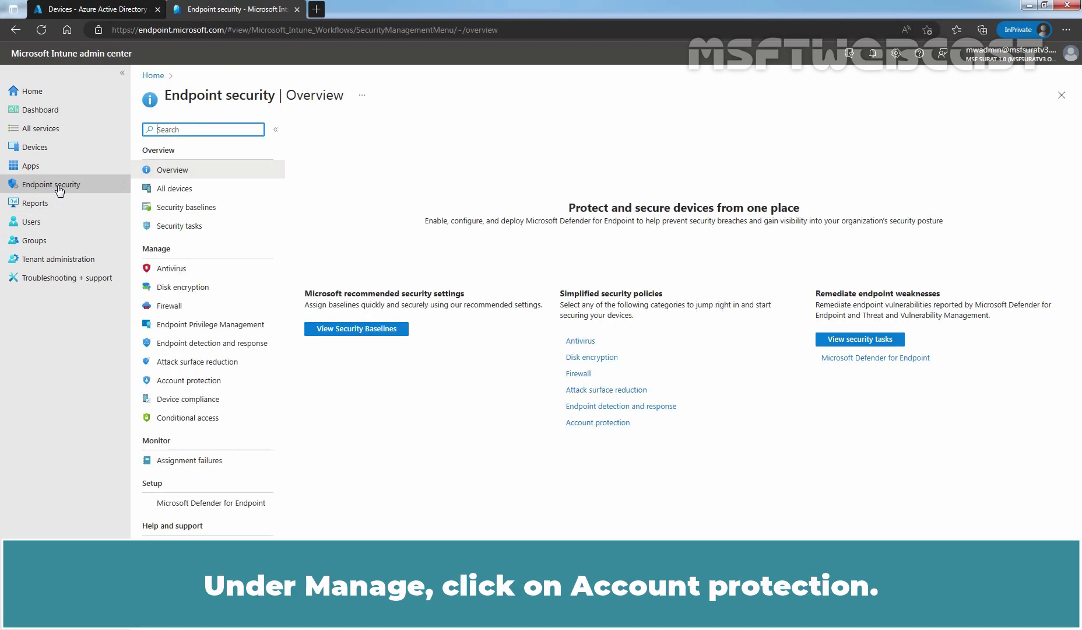
left_click(192, 385)
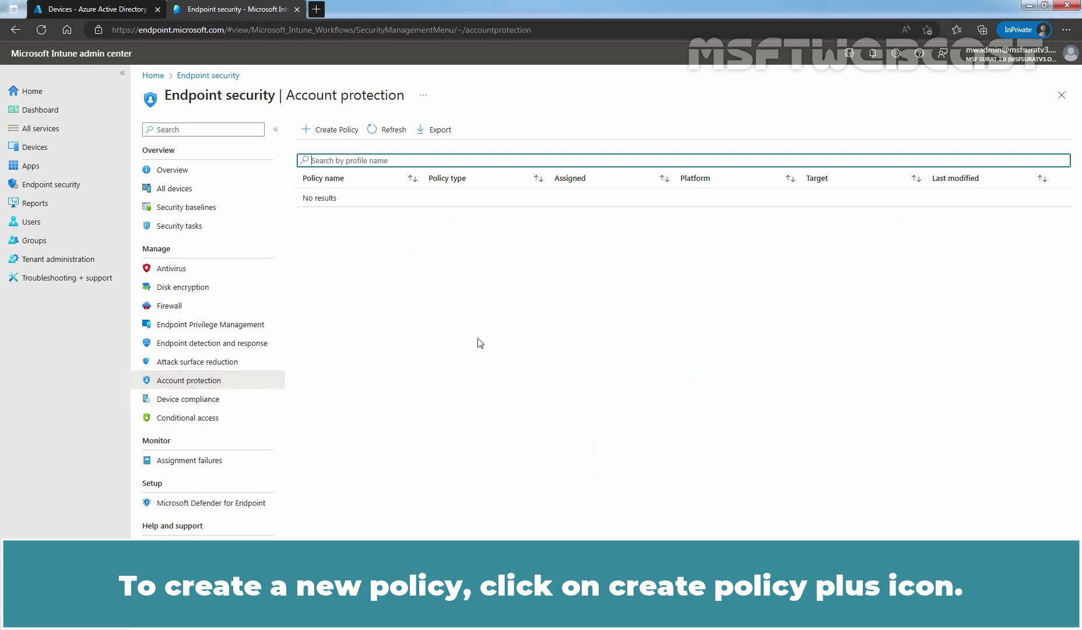
left_click(329, 135)
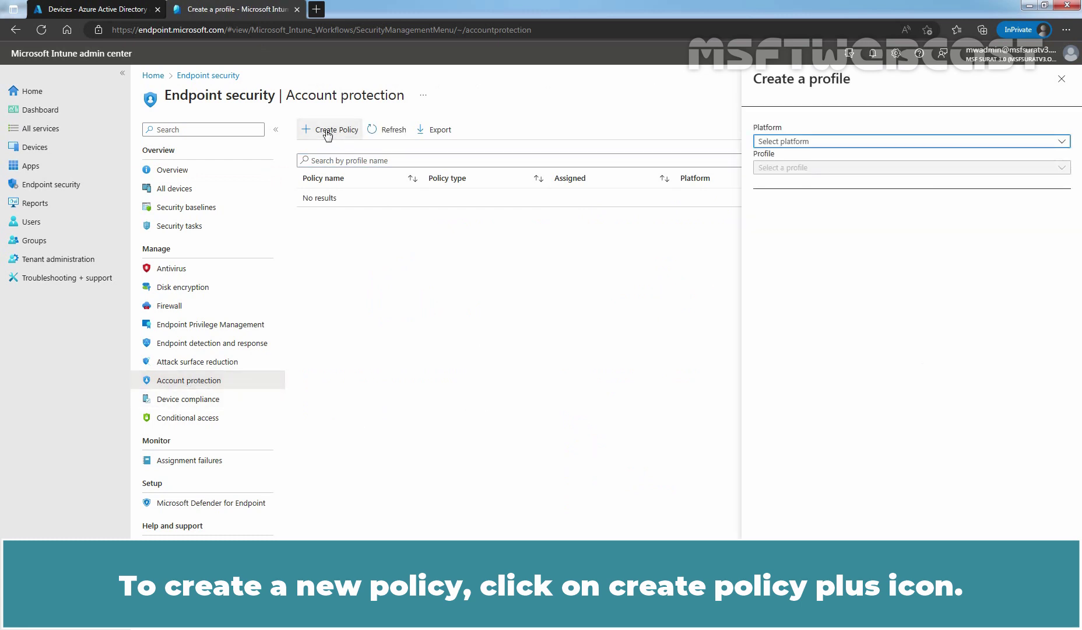
Step: Create a Windows 10 and later policy with the Windows LAPS profile
left_click(788, 144)
left_click(793, 158)
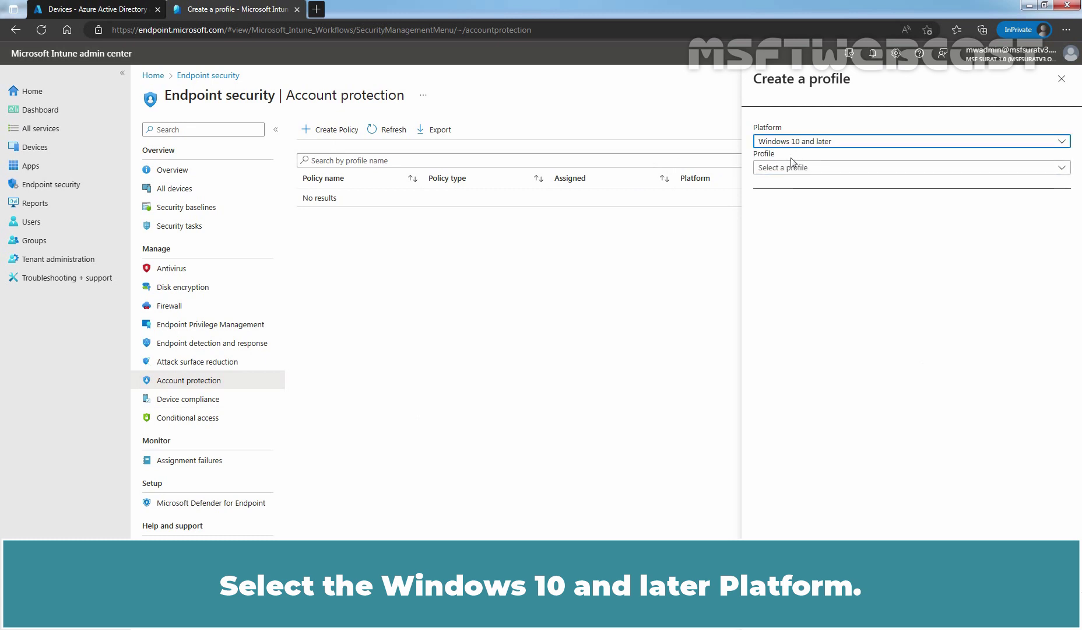
left_click(787, 170)
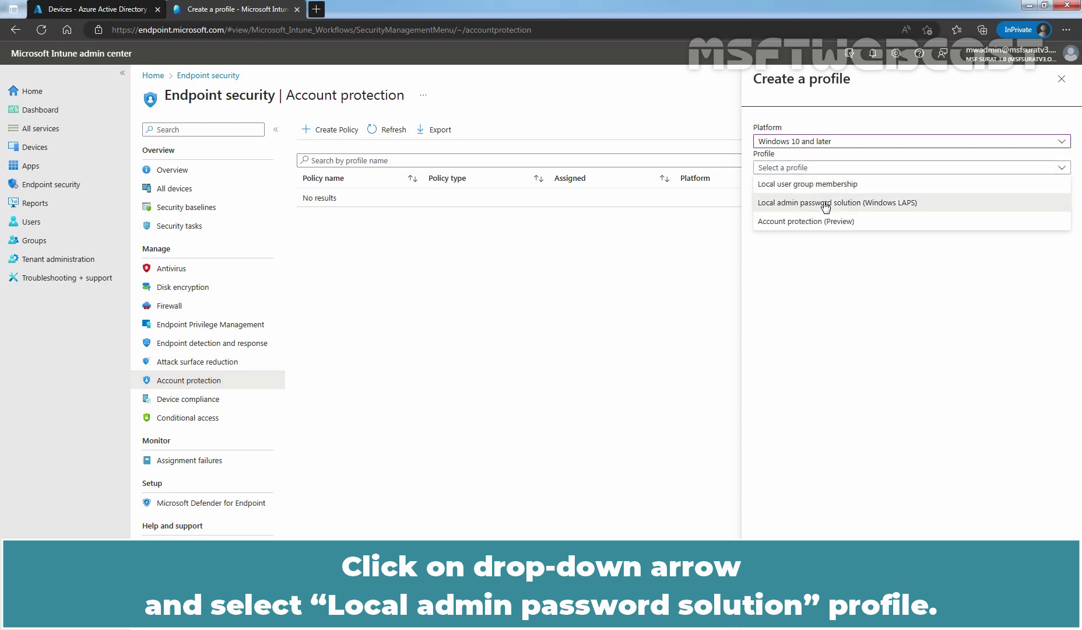
left_click(825, 203)
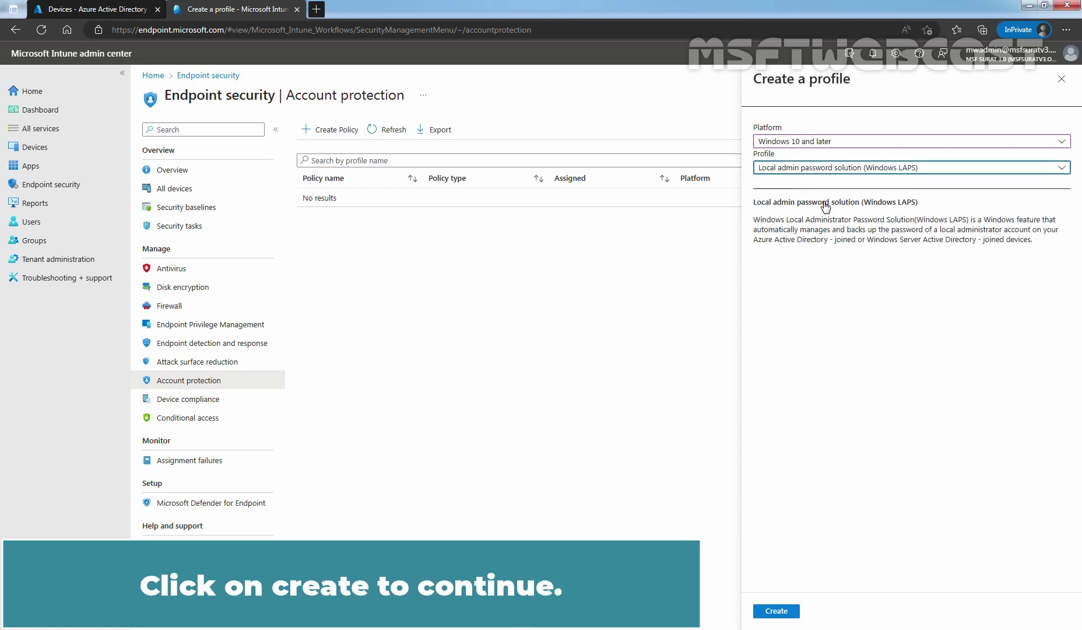
left_click(772, 610)
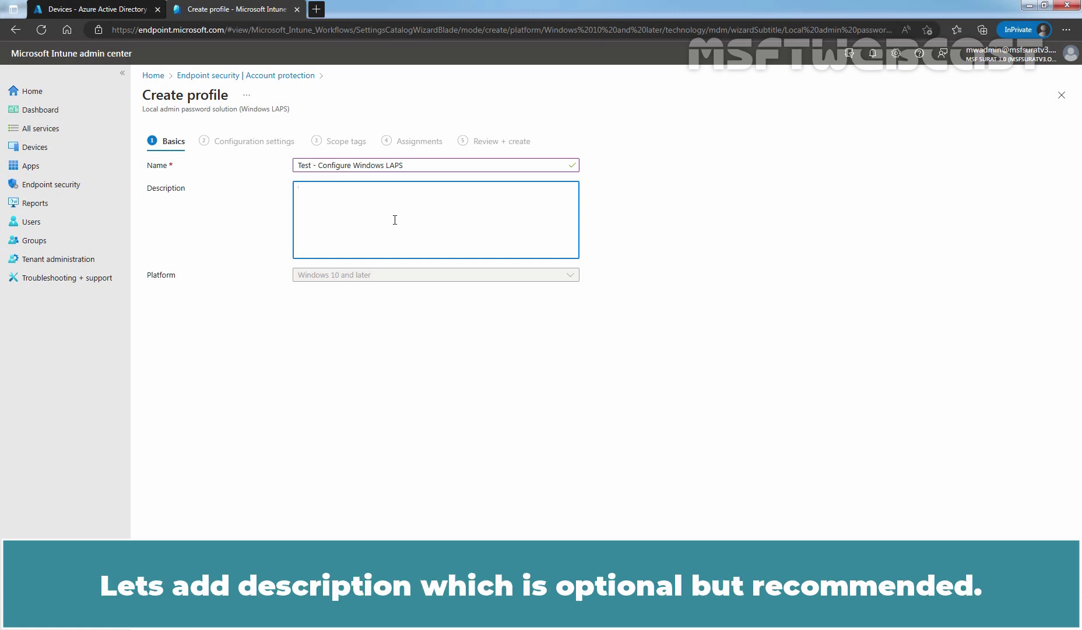
type("This policy will configure Windows LAPS pm targeted Intune-managed windows devices")
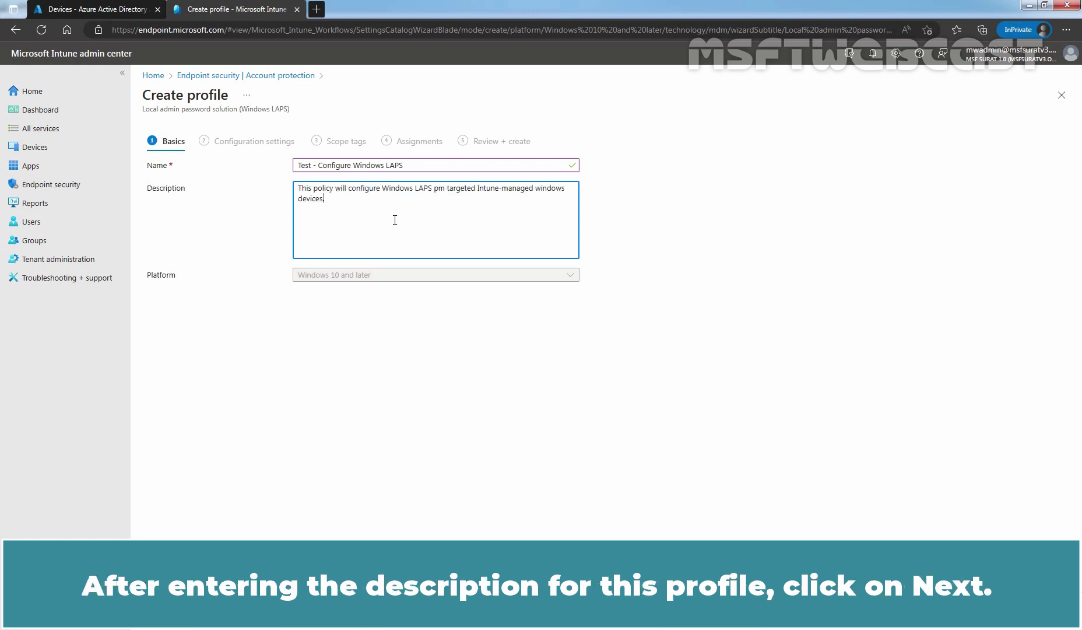
type(".")
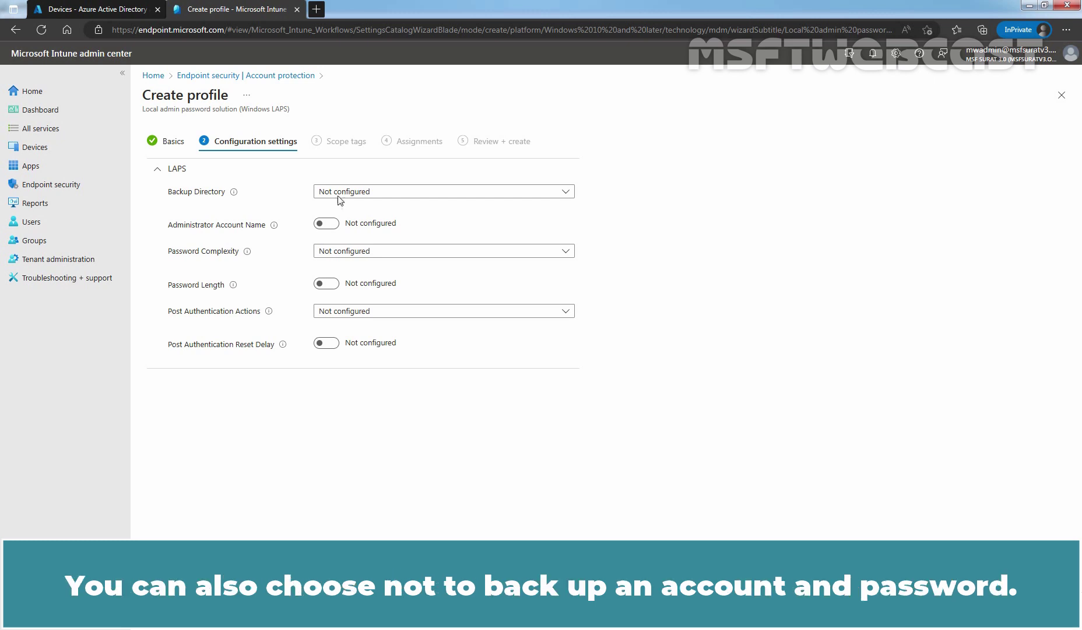
Step: Set Backup Directory to 'Backup the password to Azure AD only'
left_click(561, 193)
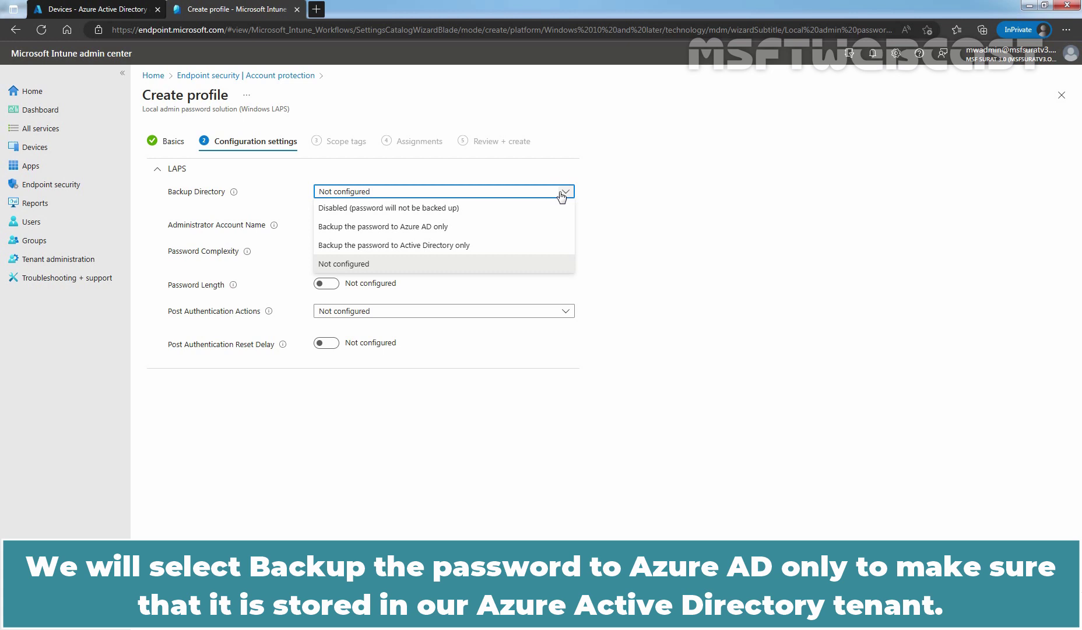
left_click(432, 227)
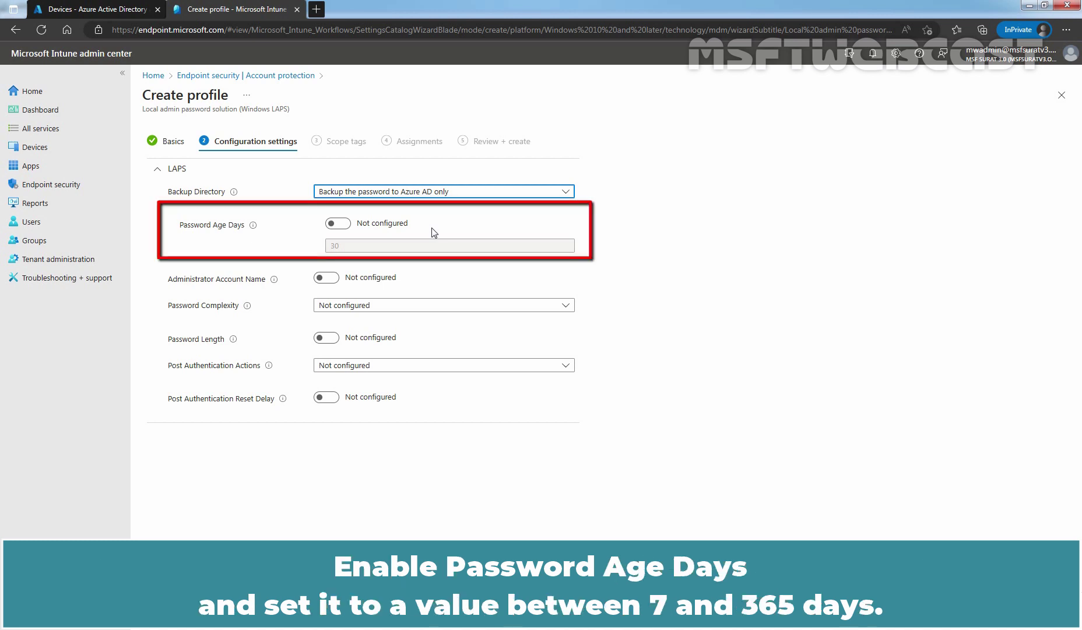
Step: Configure Password Age Days, replacing the default 30 with 15
left_click(337, 225)
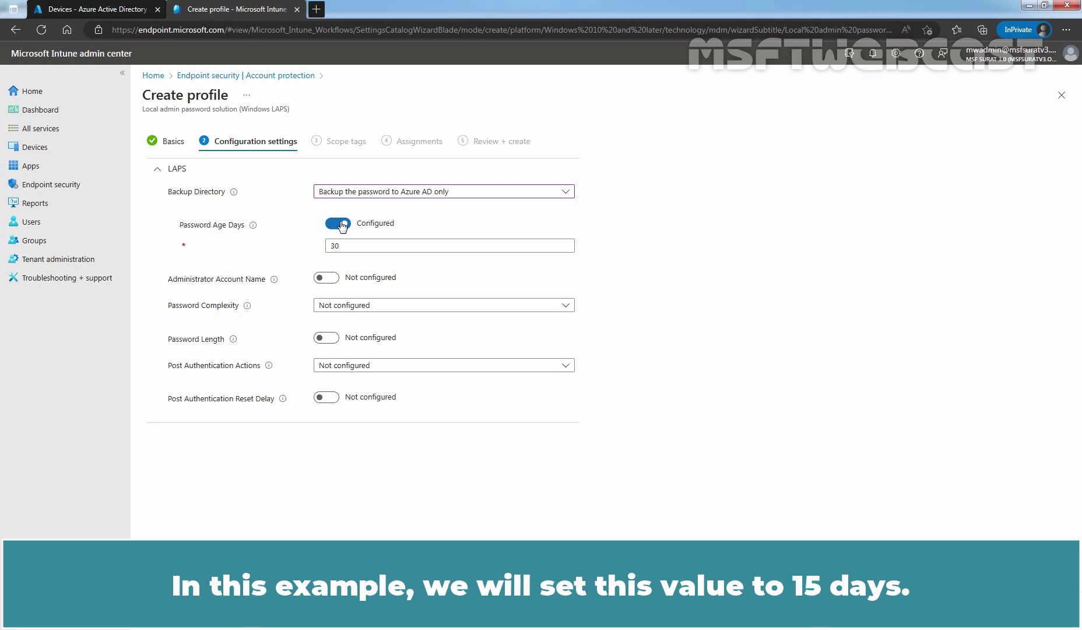
left_click_drag(359, 246, 294, 253)
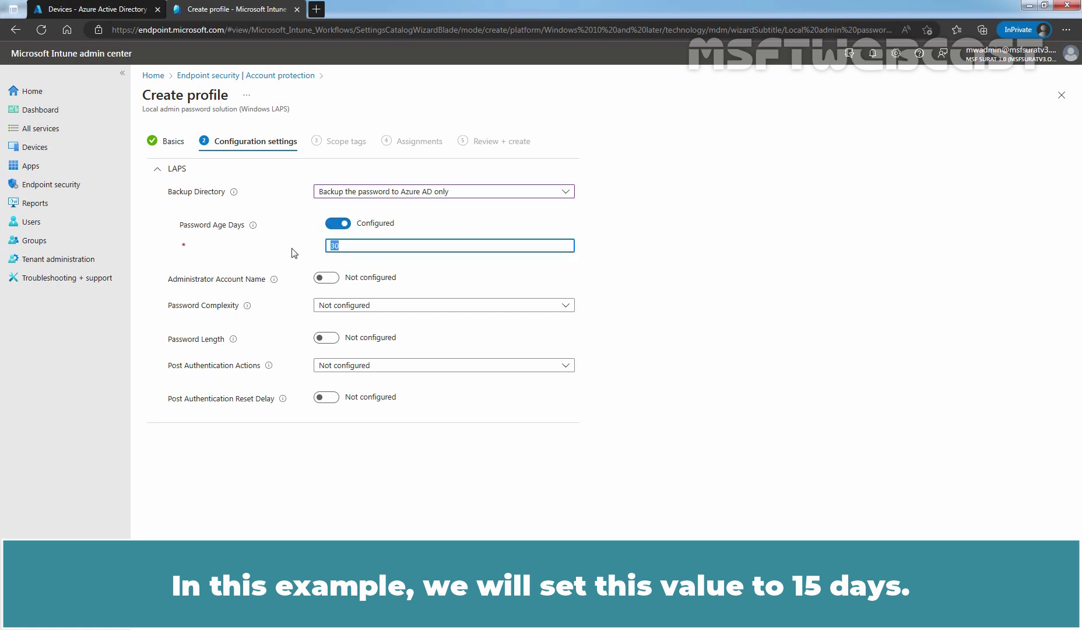
type("15")
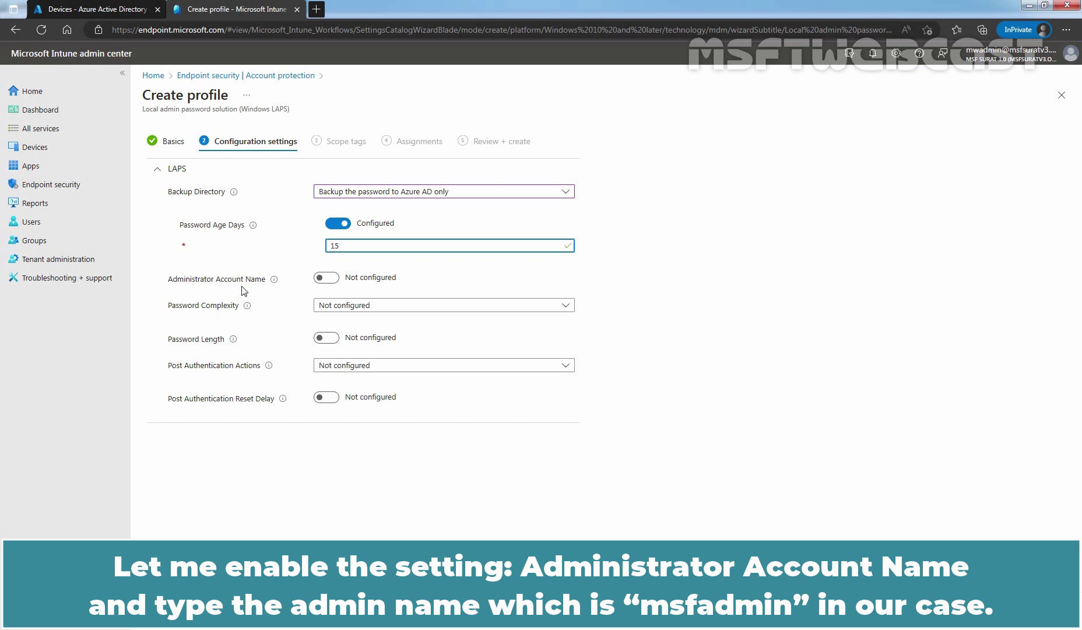
Step: Set Administrator Account Name to msfadmin and complexity to large, small letters, numbers and special characters
left_click(327, 279)
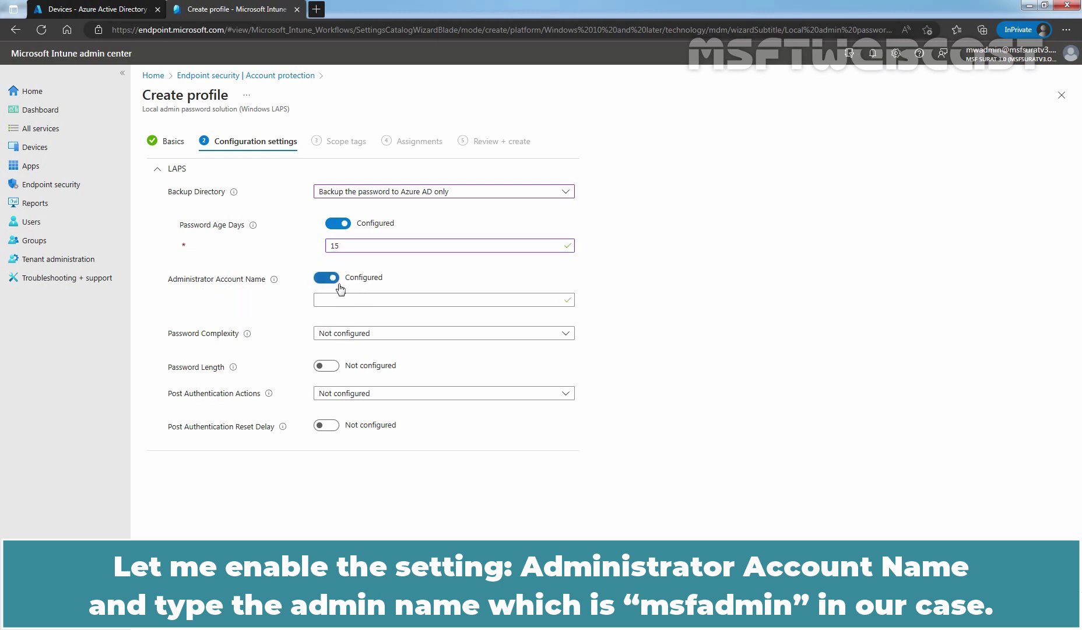
left_click(353, 301)
type("msfadmin")
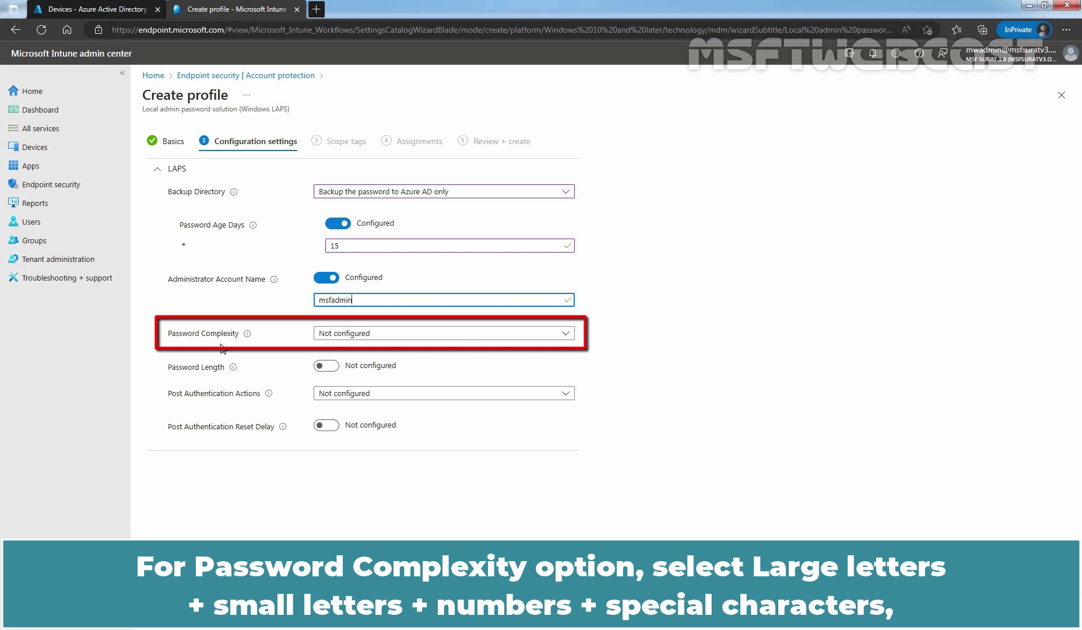
left_click(396, 347)
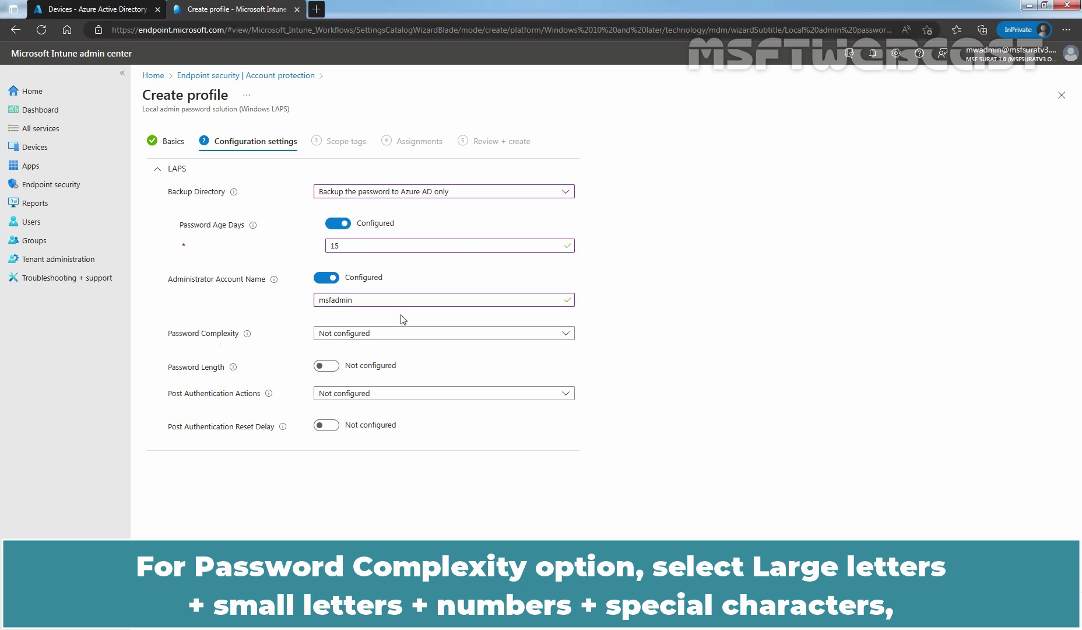
left_click(397, 335)
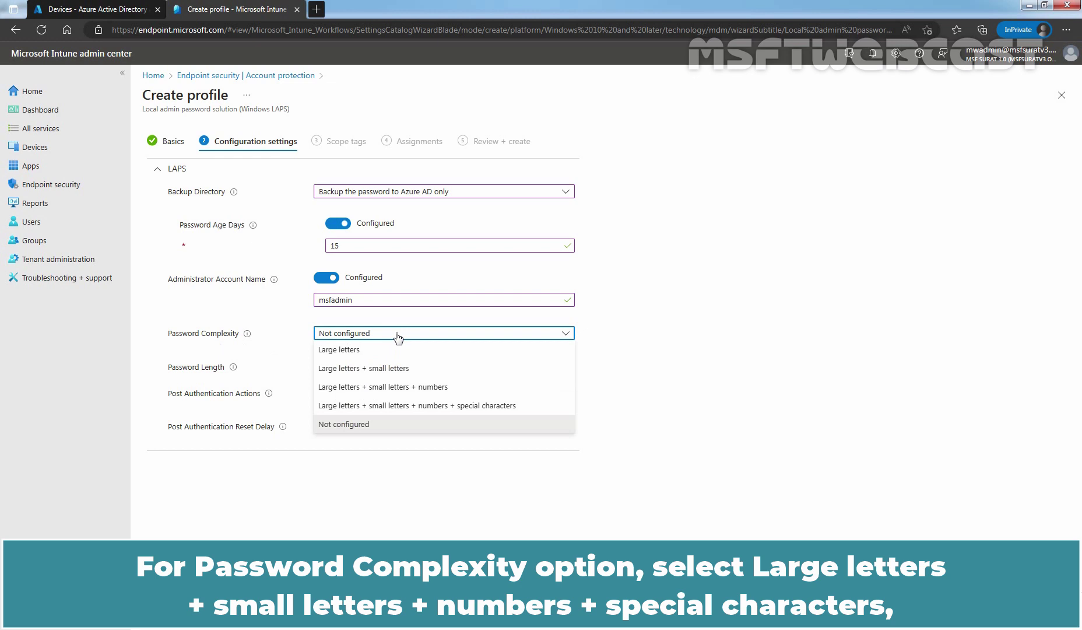
left_click(497, 406)
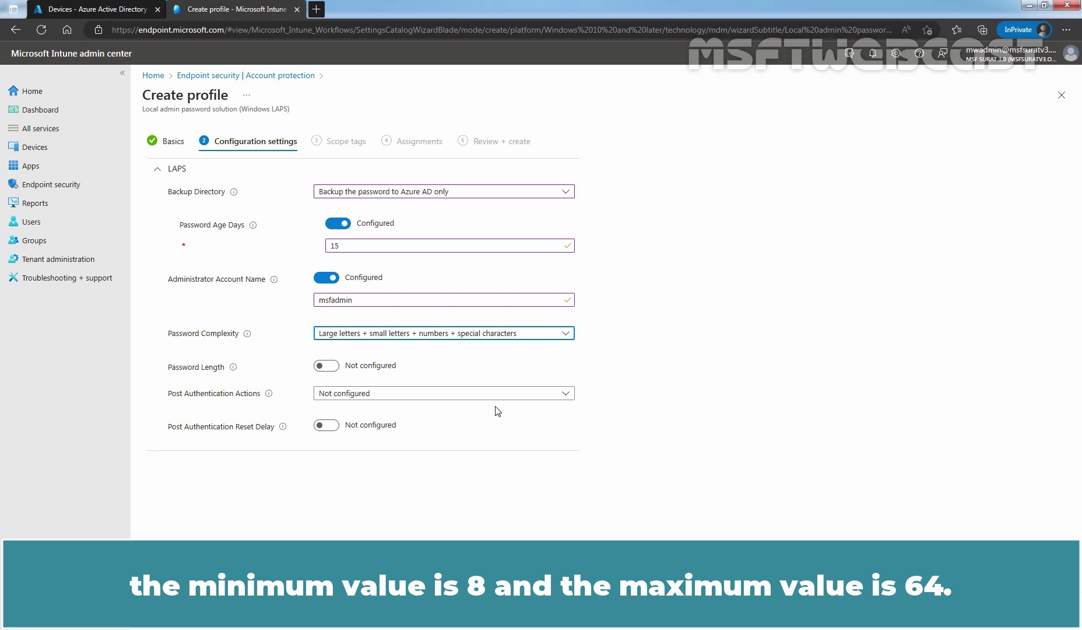
Step: Set Password Length 15, post-authentication action reset and log off, and reset delay 10
left_click(331, 370)
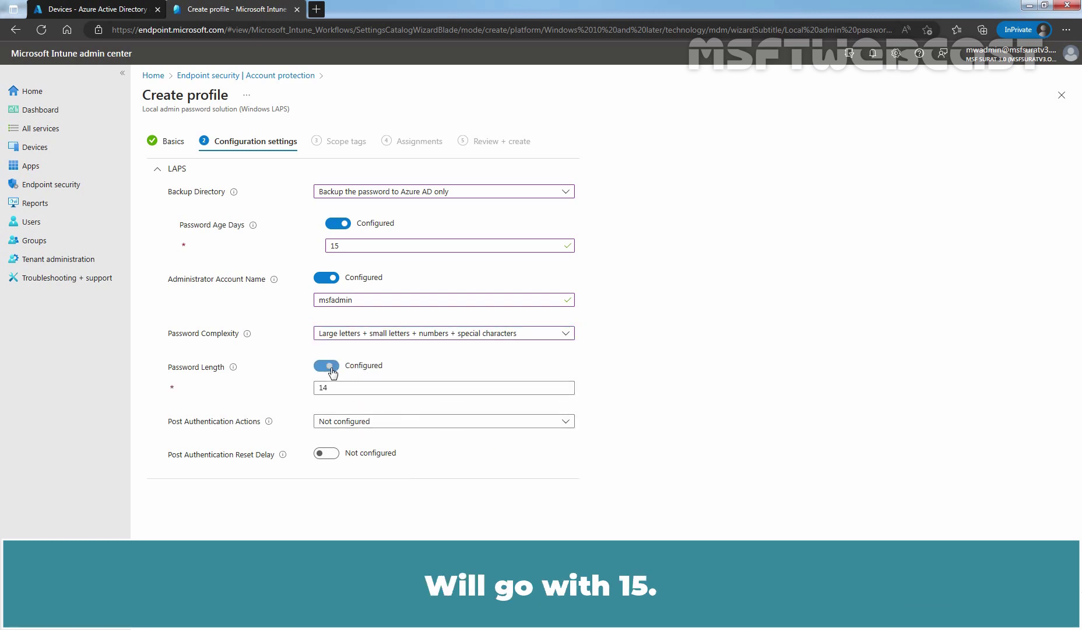
double_click(340, 389)
type("15")
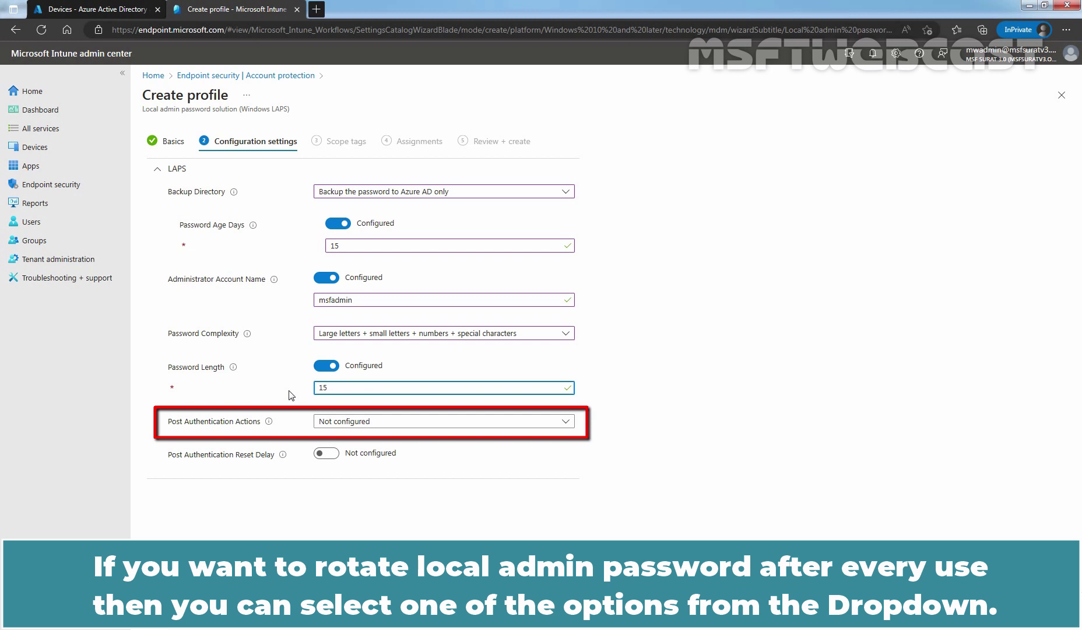
left_click(522, 425)
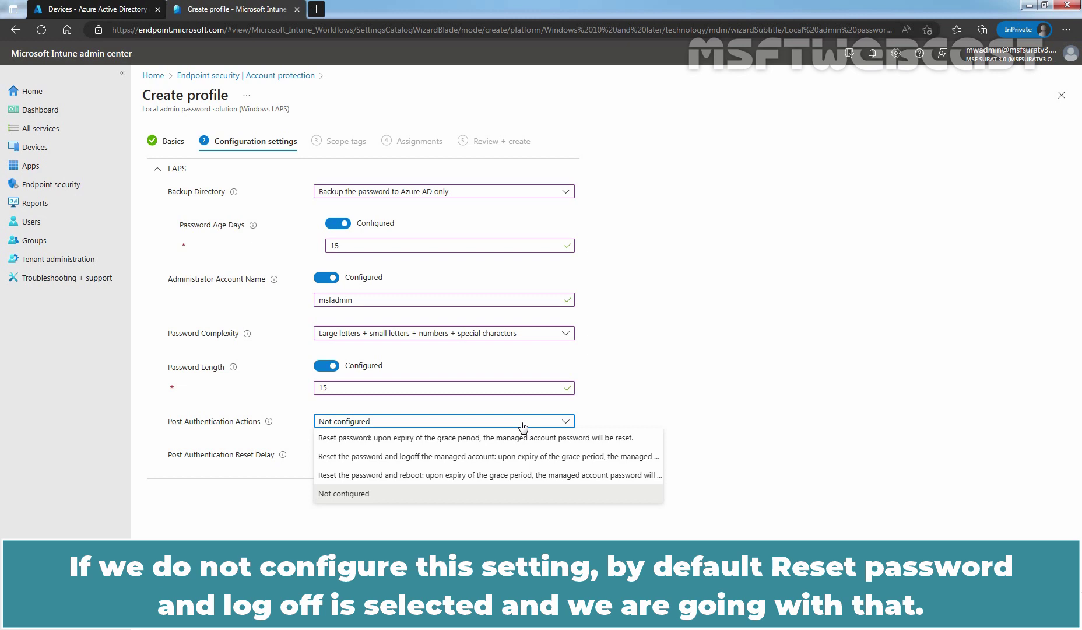
left_click(503, 458)
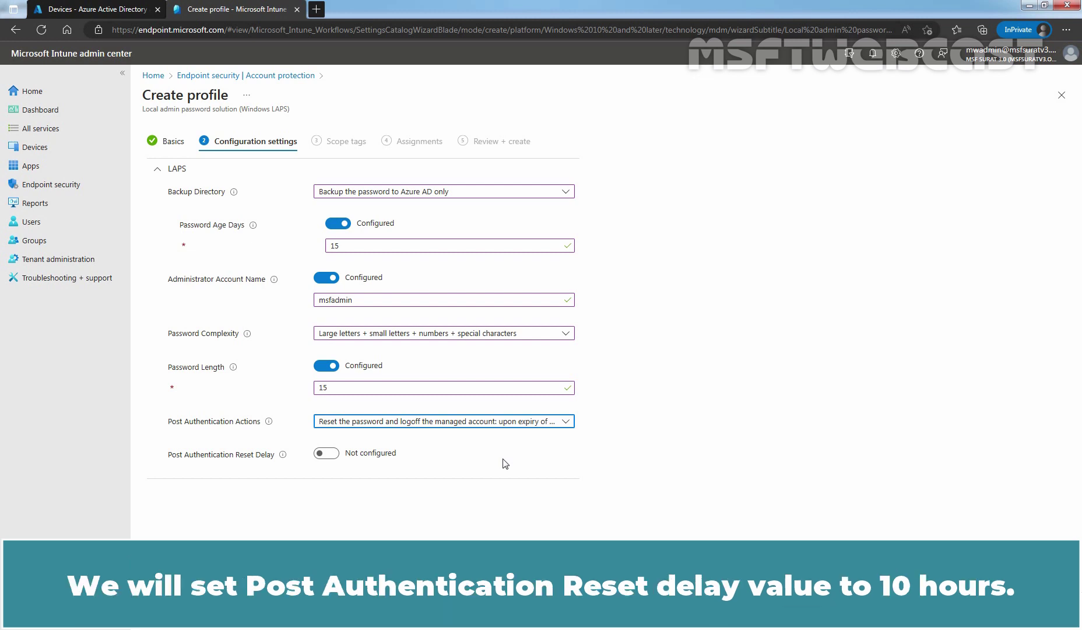
left_click(327, 457)
left_click_drag(341, 476, 285, 467)
type("10")
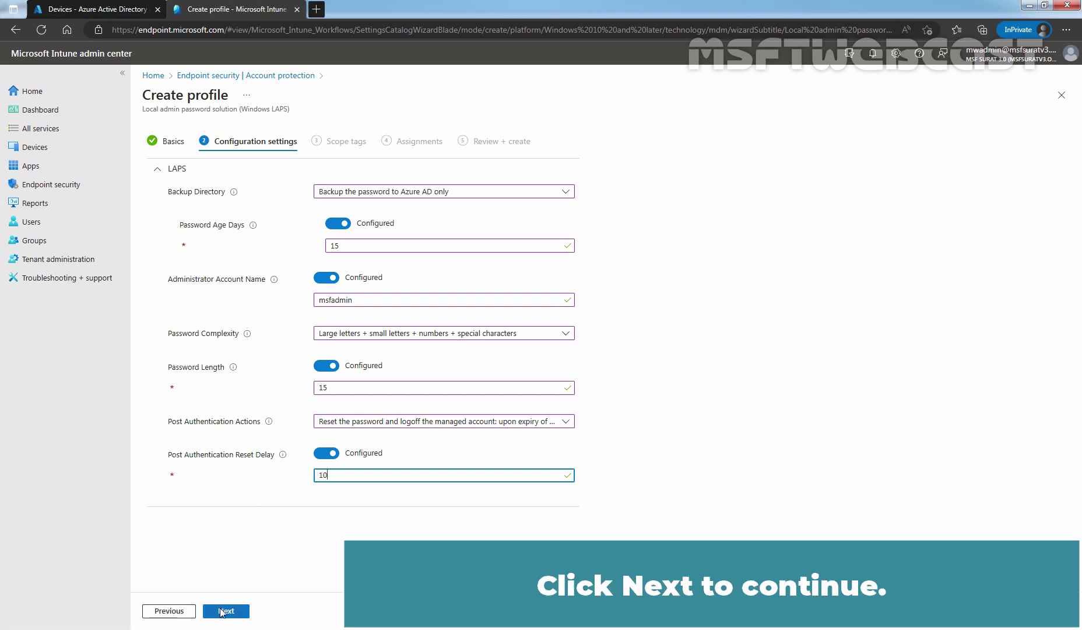
Step: Move through Scope tags, keeping the Default tag, to Assignments
left_click(224, 612)
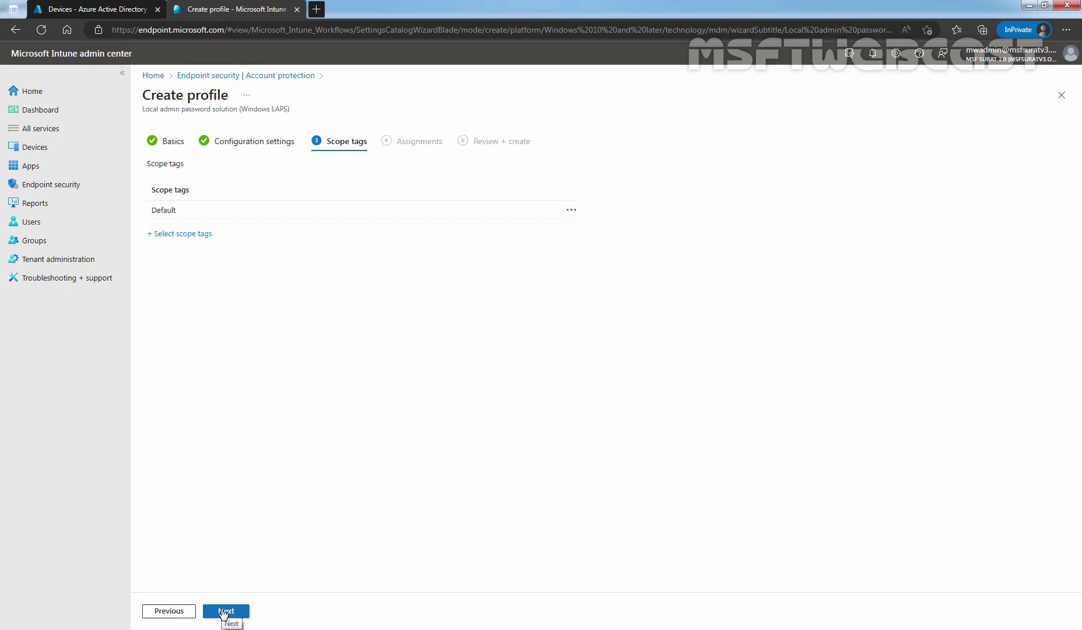
left_click(226, 613)
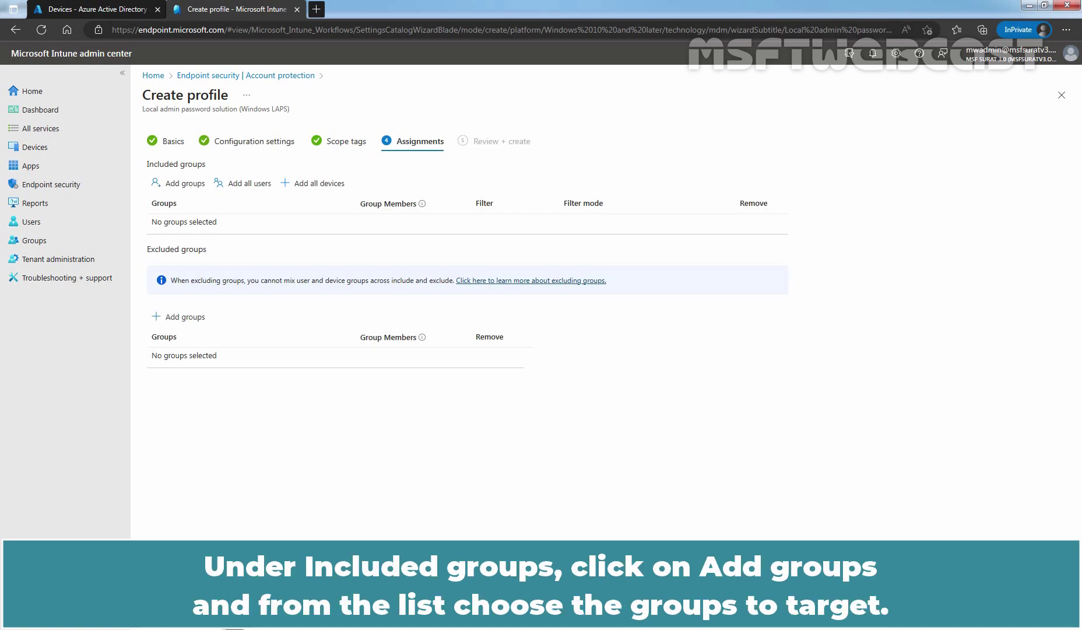
Step: Add Test_WinClient as the included group and continue to Review + create
left_click(179, 184)
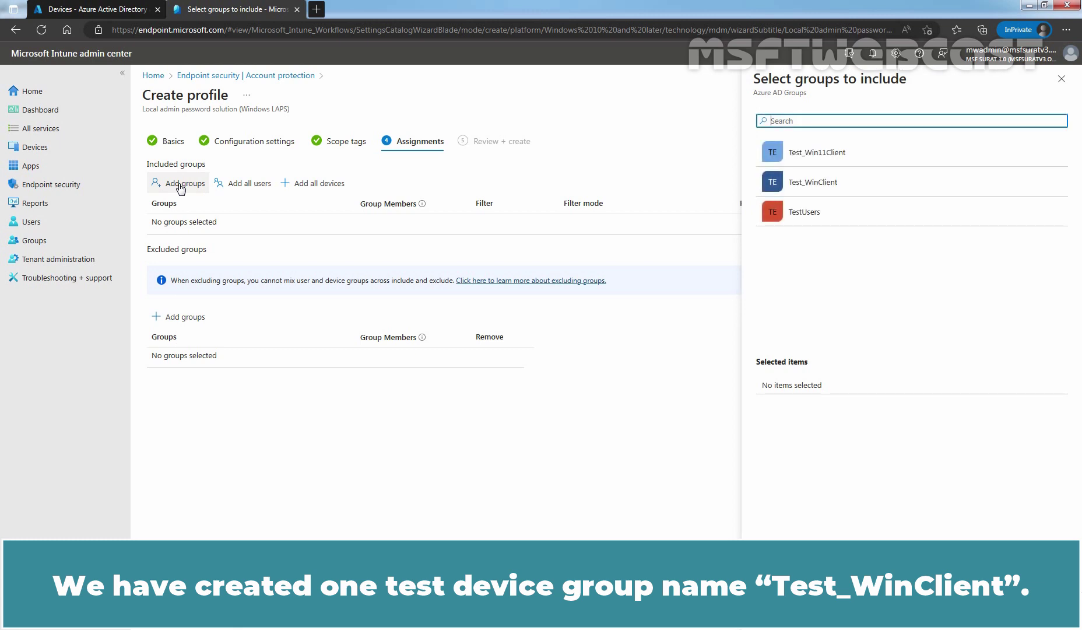
left_click(824, 186)
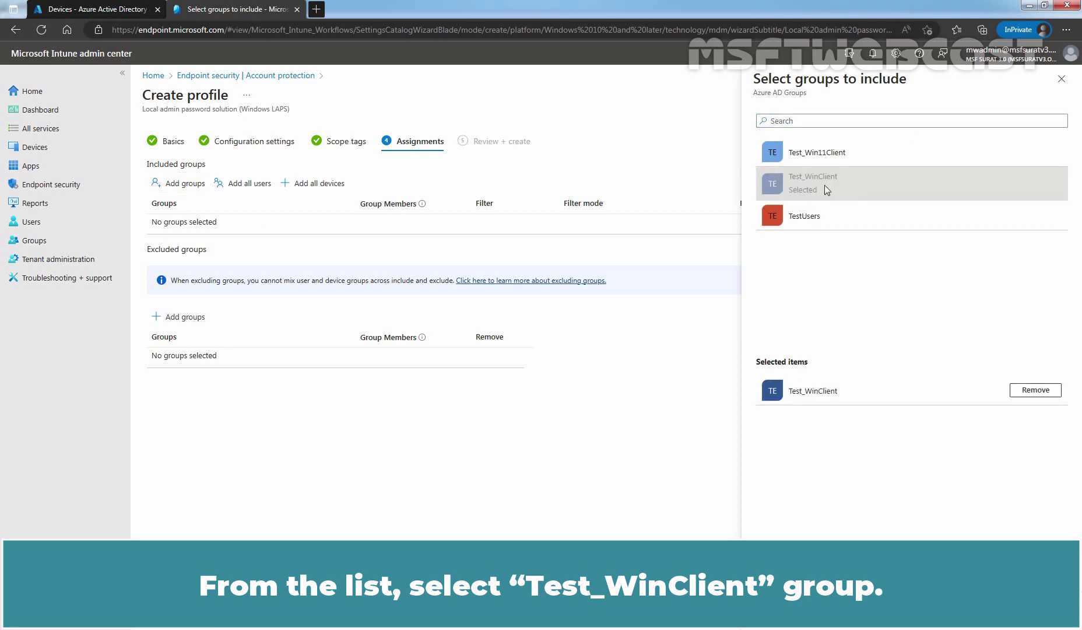
left_click(778, 614)
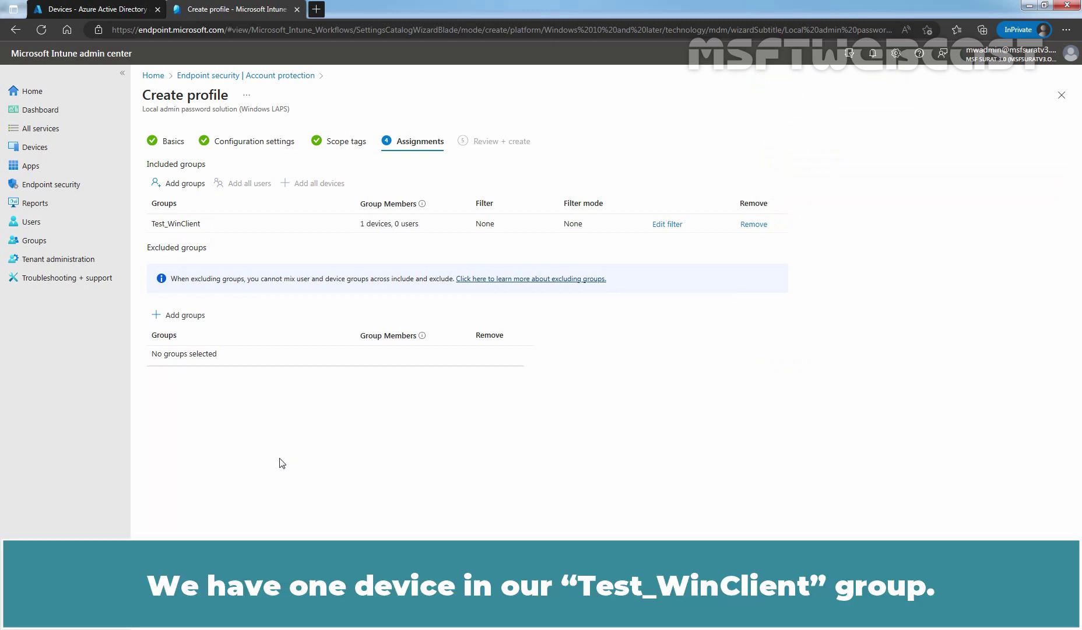
left_click(223, 611)
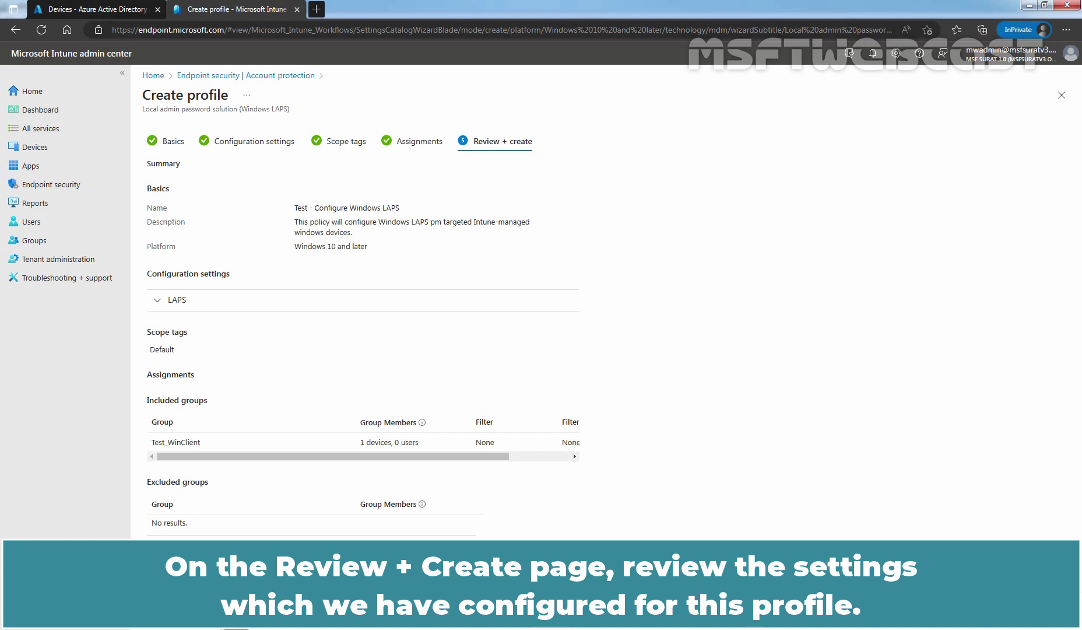
Step: Create the 'Test - Configure Windows LAPS' policy from the review summary
left_click(222, 610)
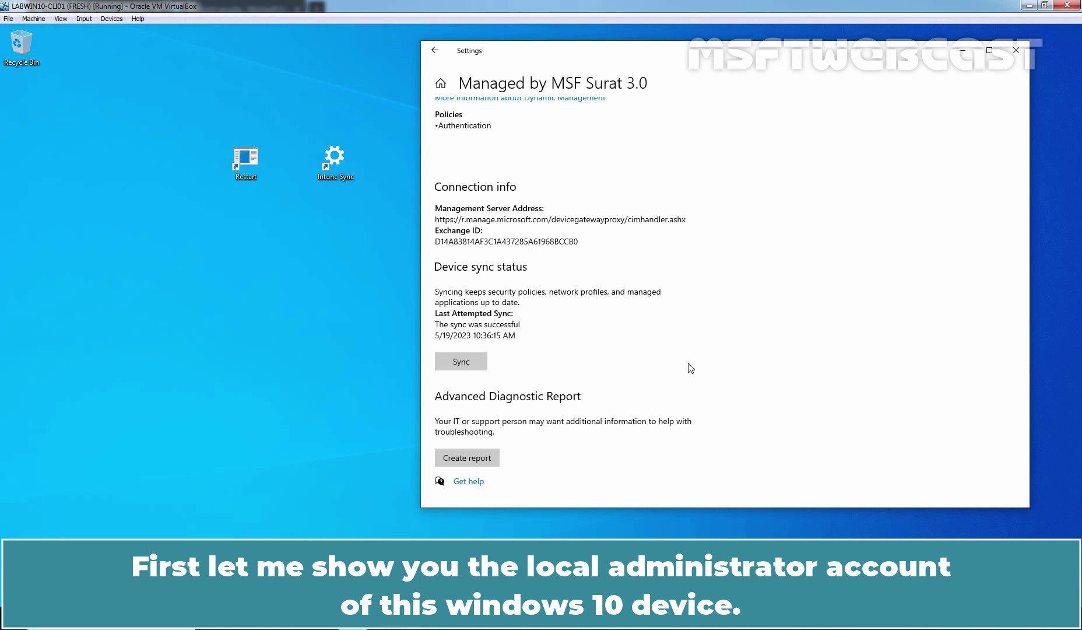
Step: Open Computer Management, list Local Users and Groups > Users, and select msfadmin
left_click(0, 618)
right_click(1, 618)
left_click(94, 428)
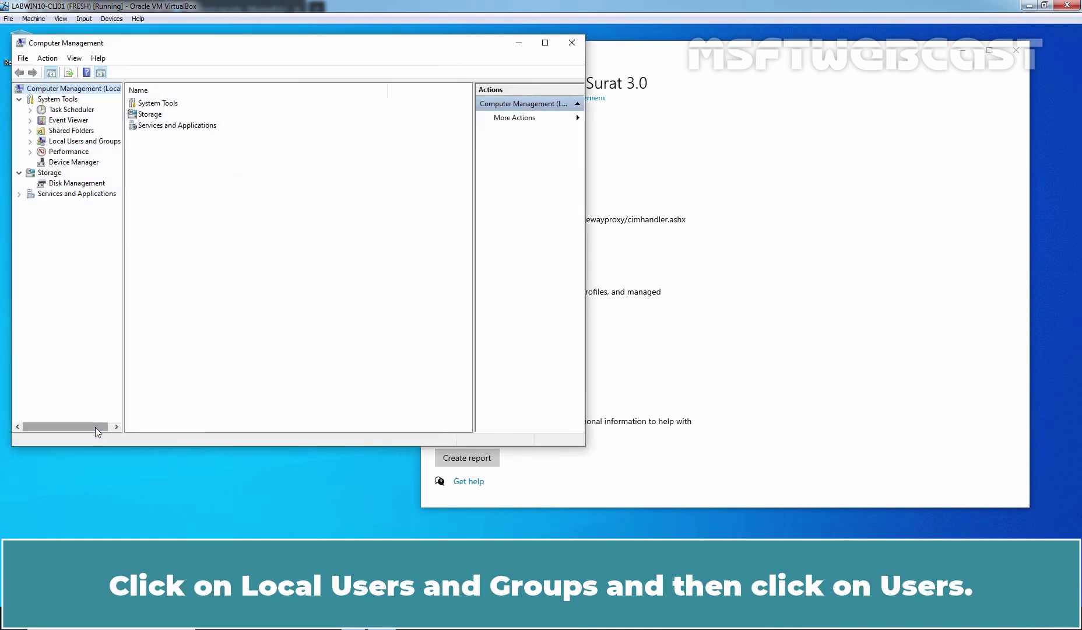
left_click(65, 142)
double_click(64, 144)
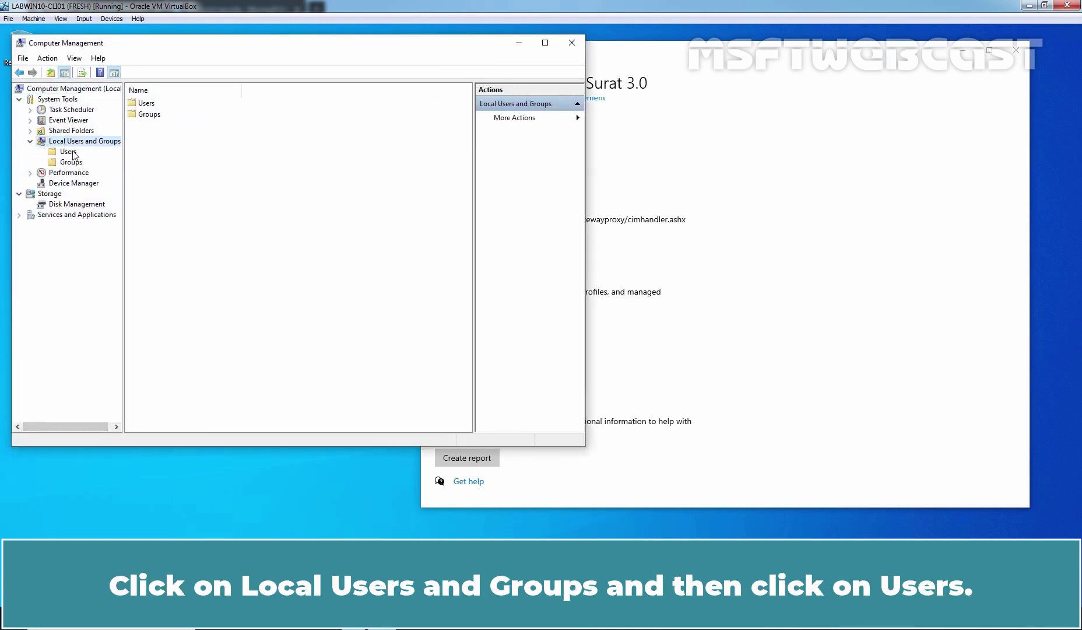
left_click(68, 152)
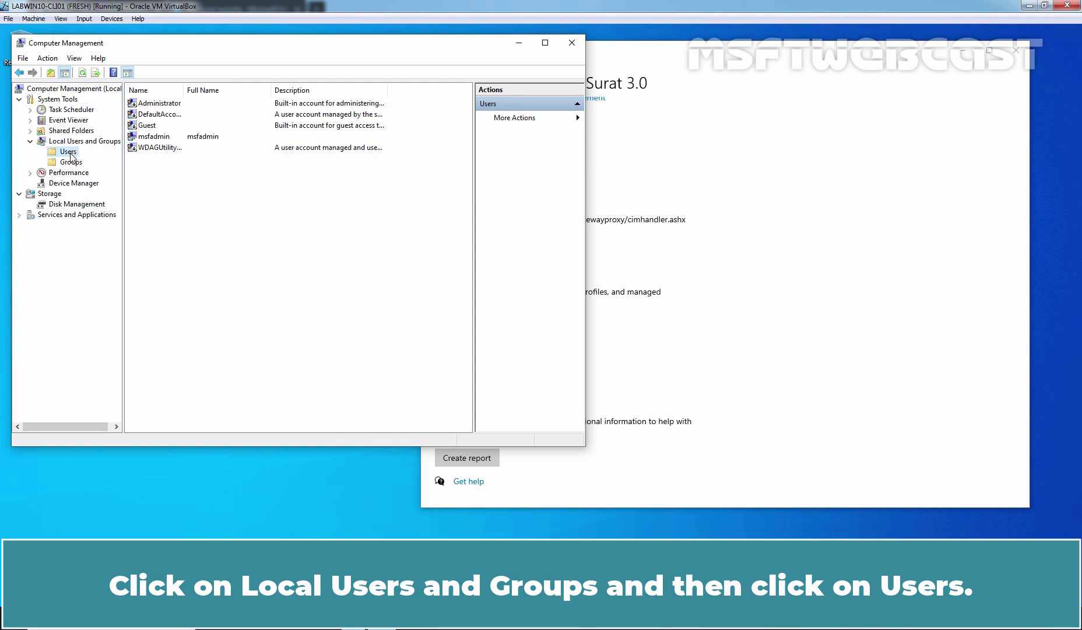
left_click(155, 139)
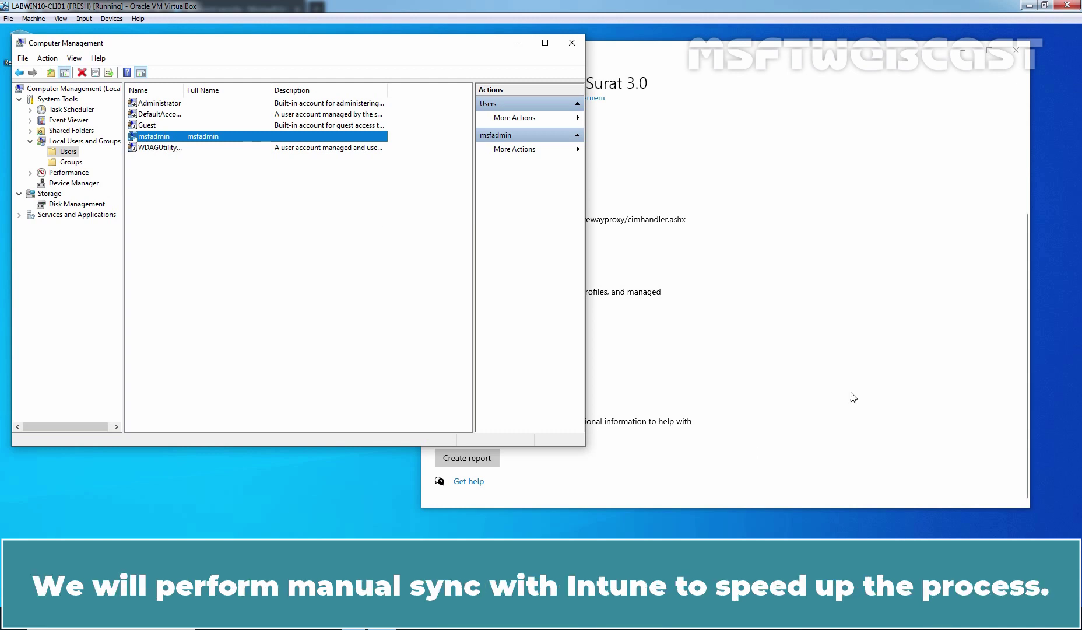
Step: Run a device sync from the Managed by page until it succeeds, then close Settings
left_click(868, 293)
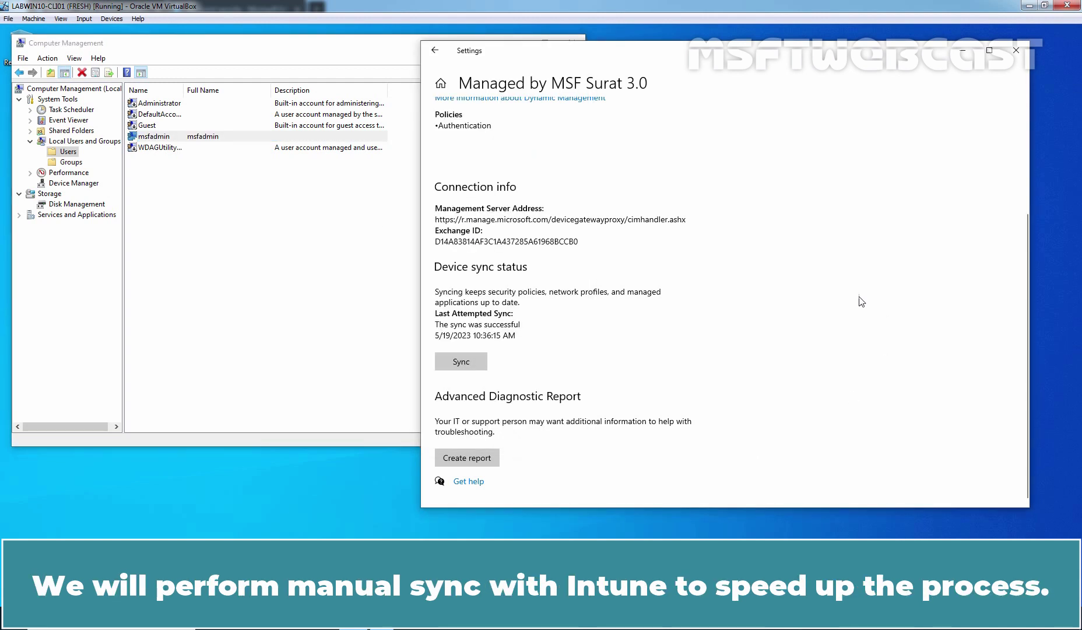
left_click(462, 362)
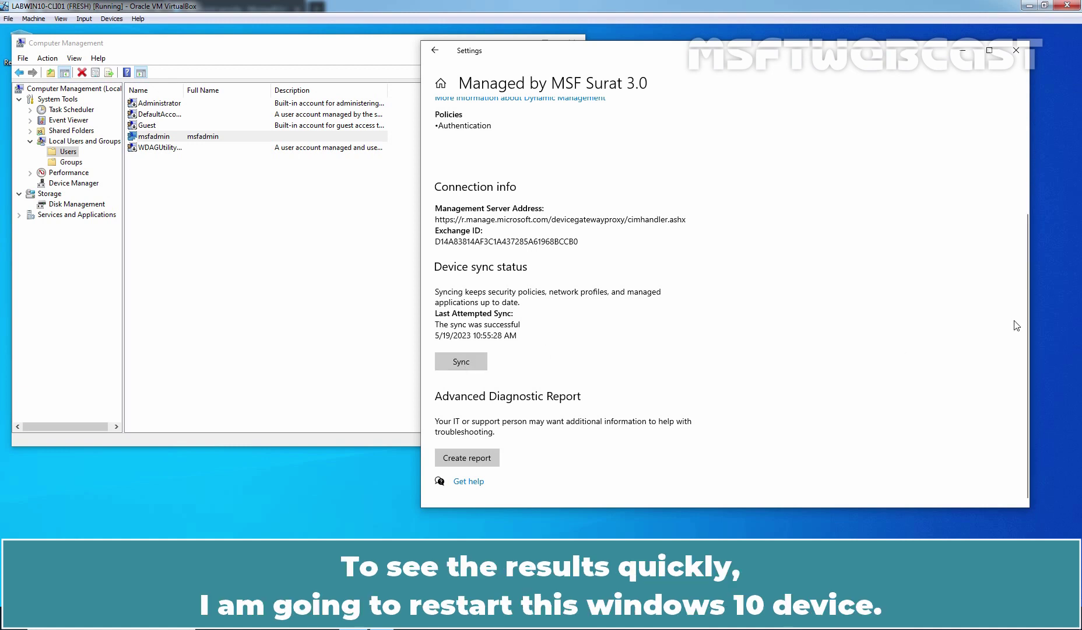
left_click(1023, 56)
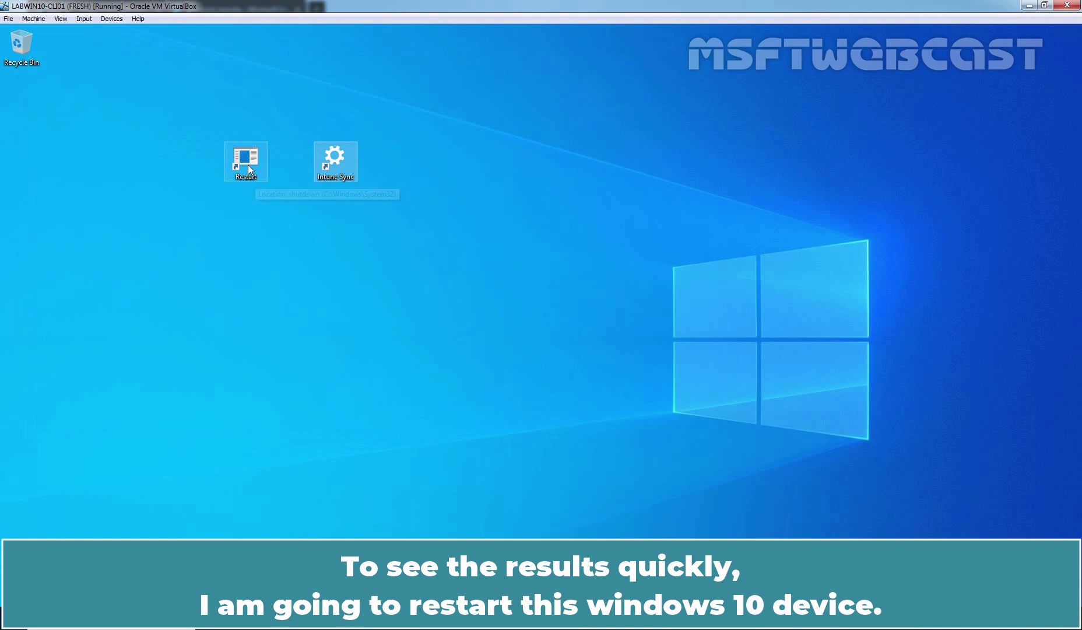
Step: Restart the Windows 10 VM with the Restart shortcut and sign back in as Test User1
double_click(248, 164)
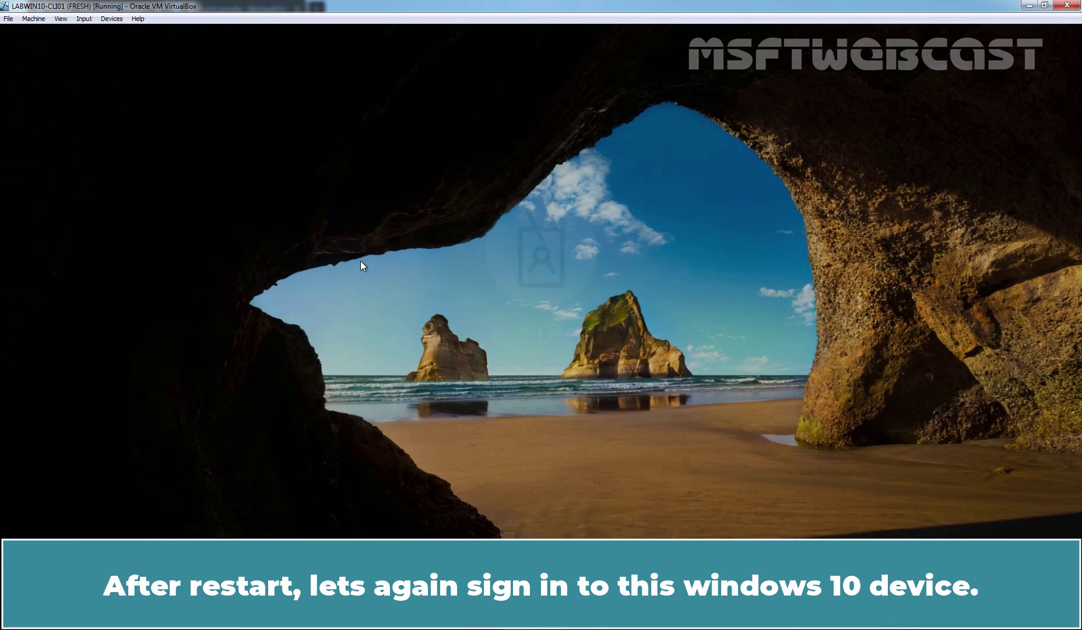
left_click(360, 261)
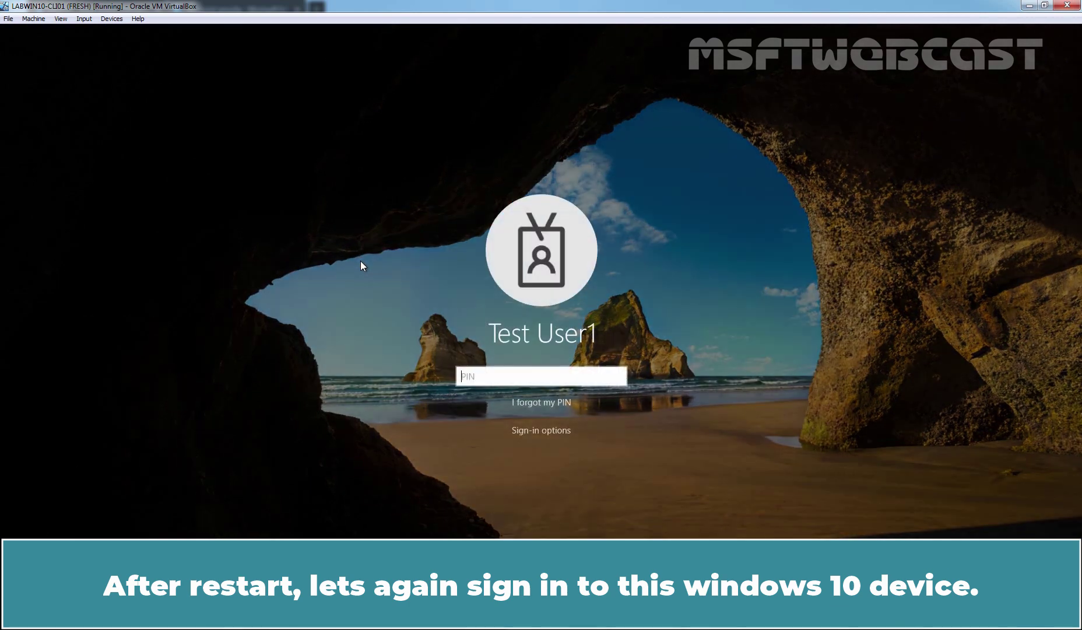
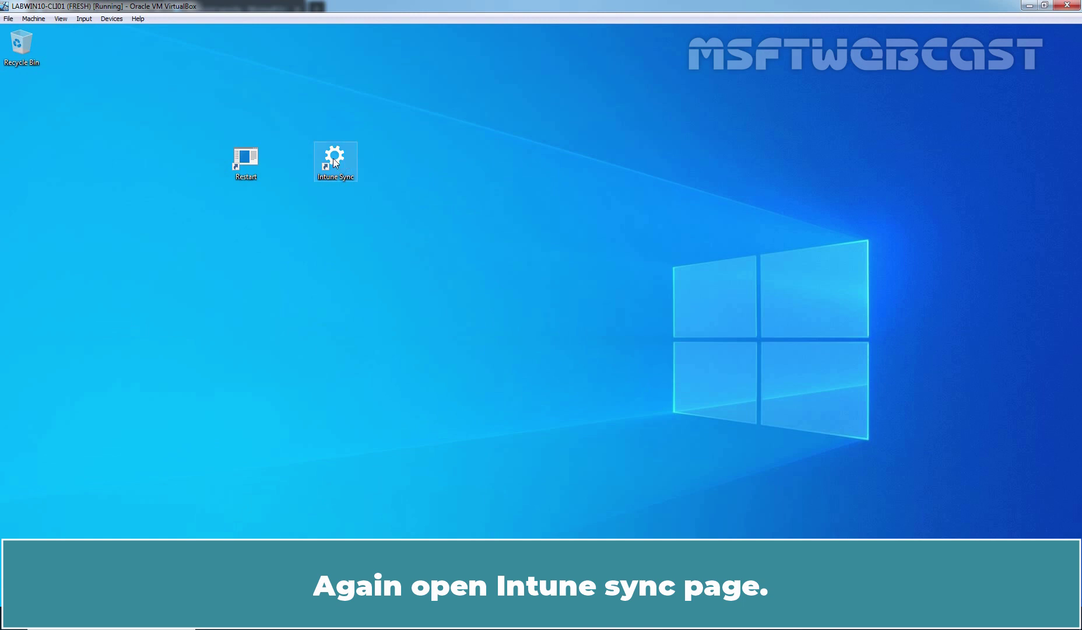
Step: Trigger a fresh Intune sync from the Azure AD account's info page after the restart
double_click(333, 158)
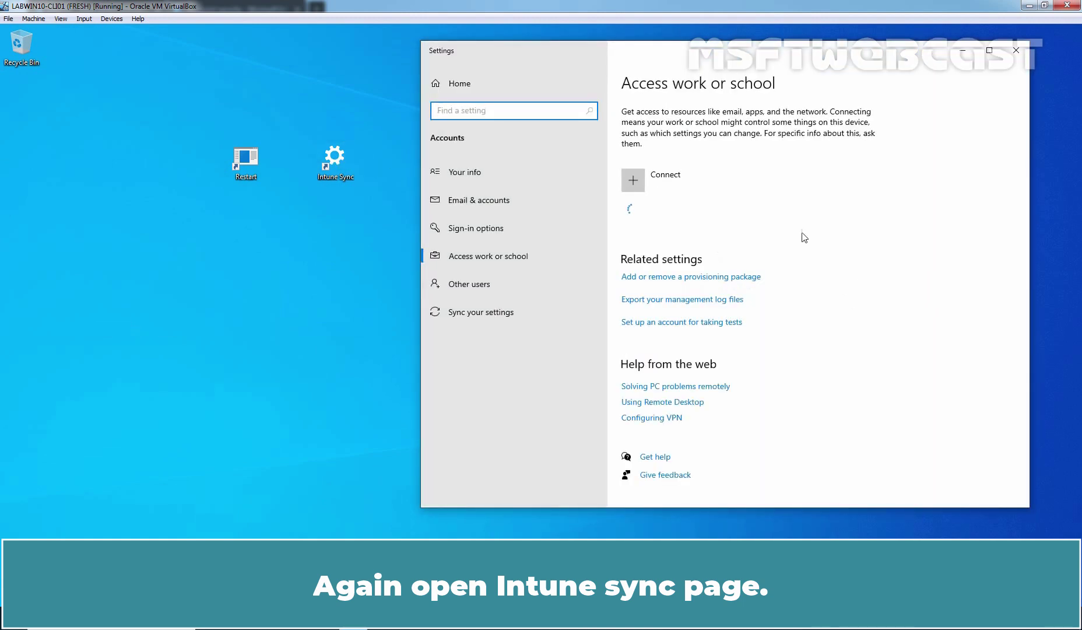
left_click(787, 219)
left_click(795, 263)
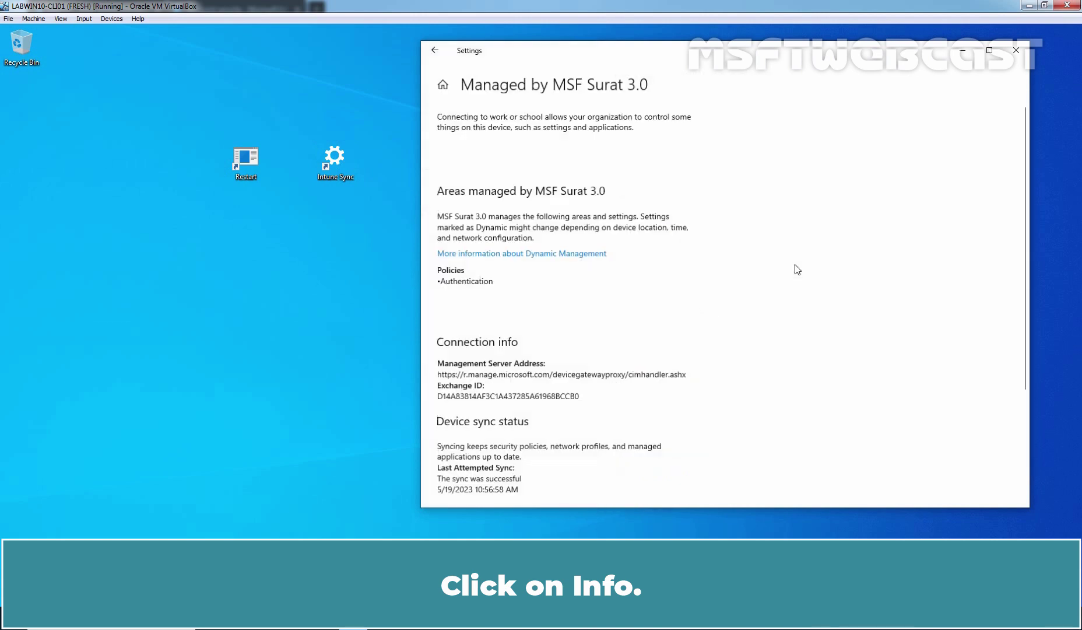
scroll(770, 311, "down", 5)
left_click(466, 362)
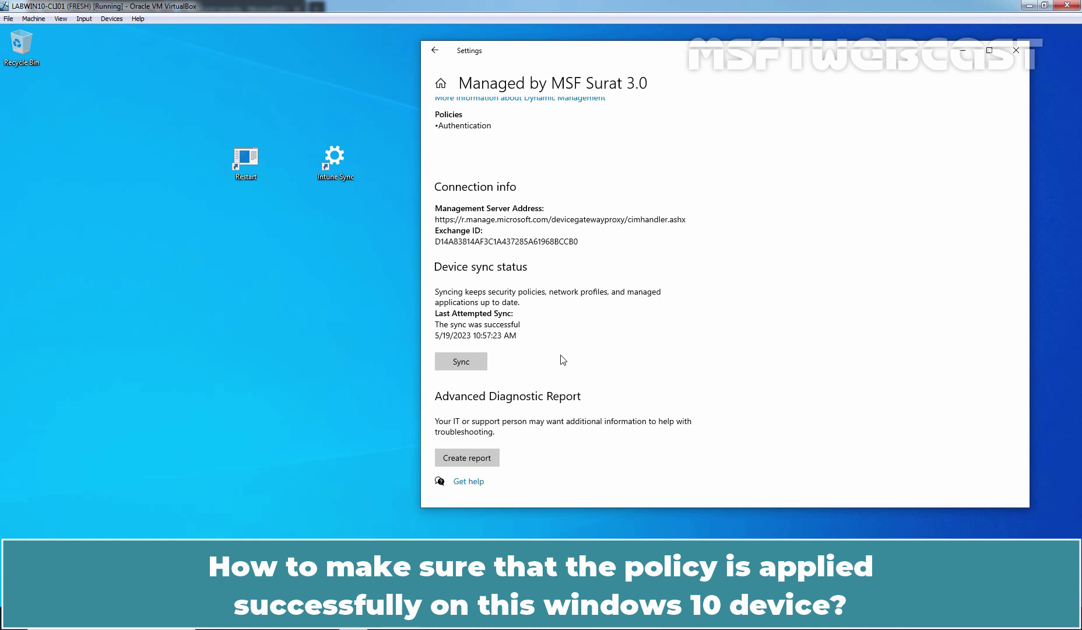
Step: Launch regedit from Run with UAC approval and expand HKEY_LOCAL_MACHINE
key("super+r")
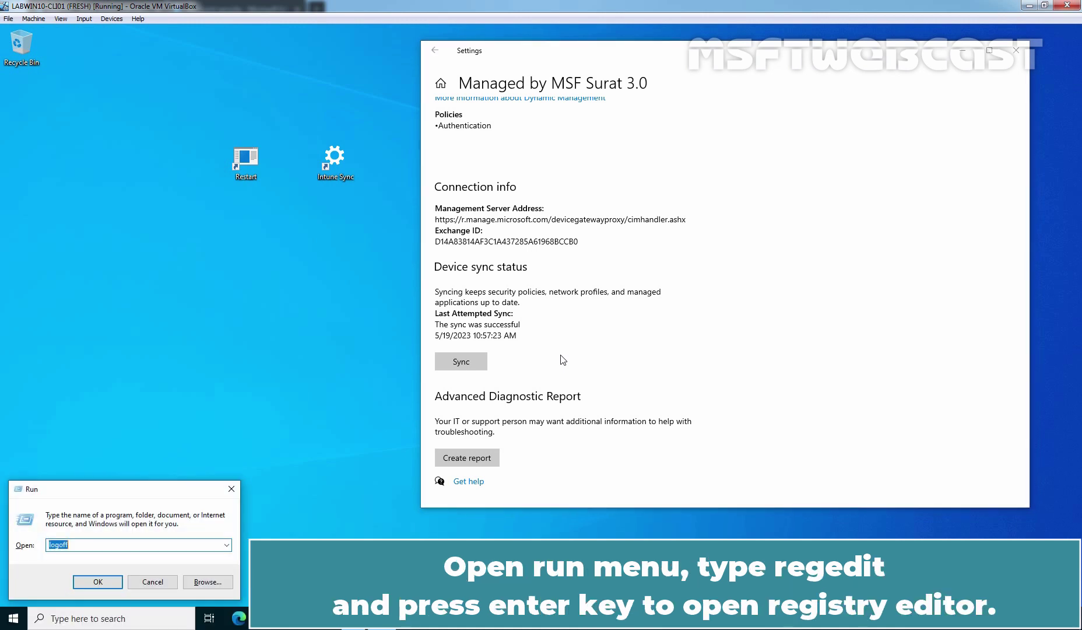
type("regedit")
key("Return")
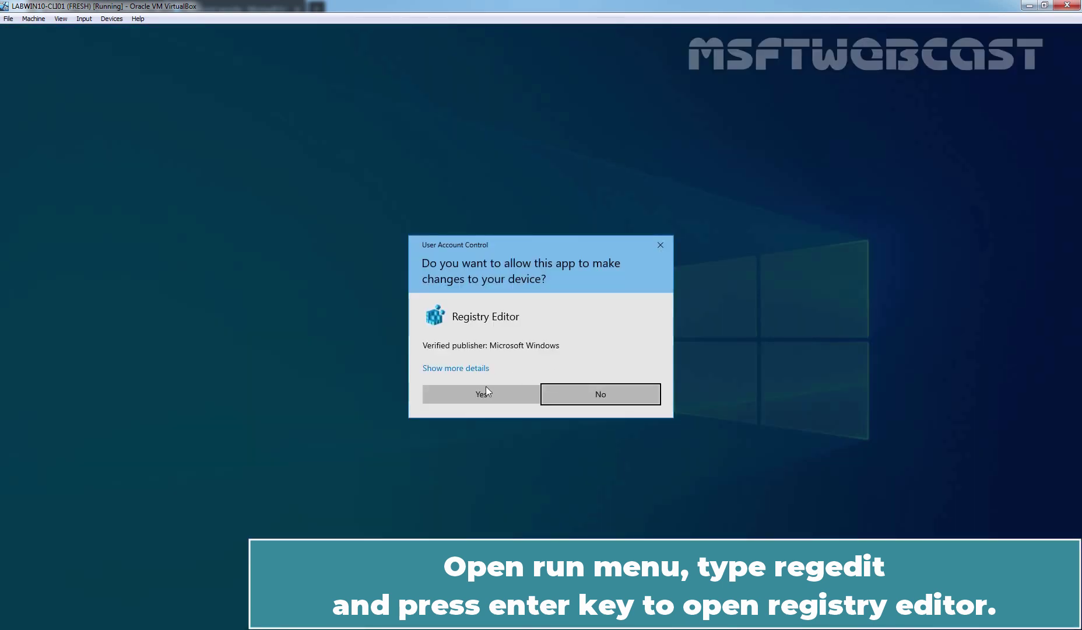
left_click(480, 392)
key("Down")
key("Down")
key("Down")
key("Right")
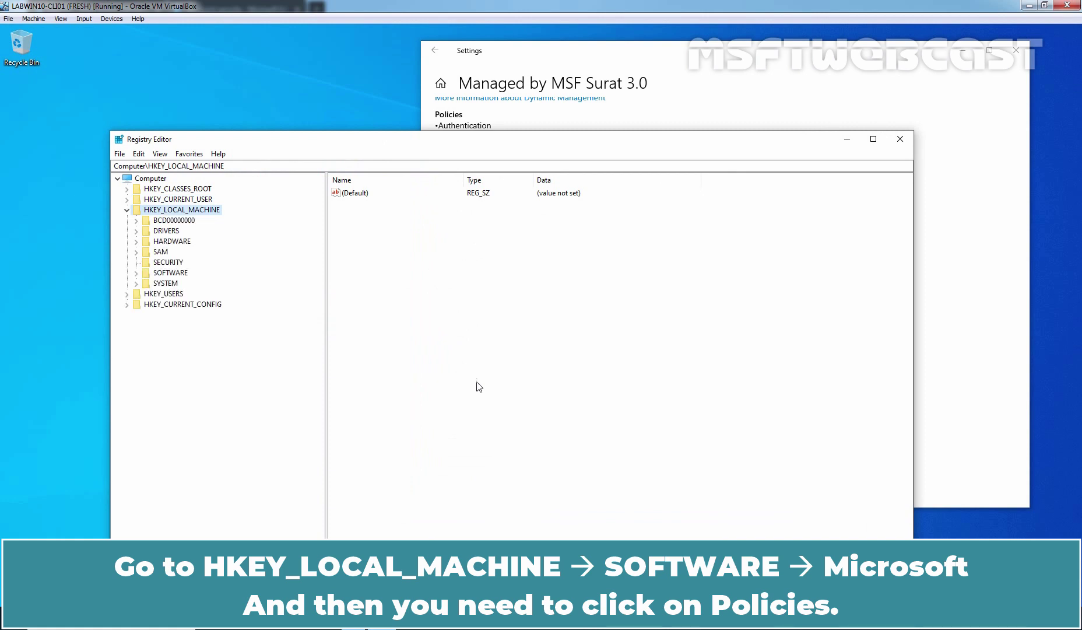
Step: Navigate to SOFTWARE\Microsoft\Policies\LAPS to reveal msfadmin and PasswordLength 15
double_click(169, 272)
double_click(178, 346)
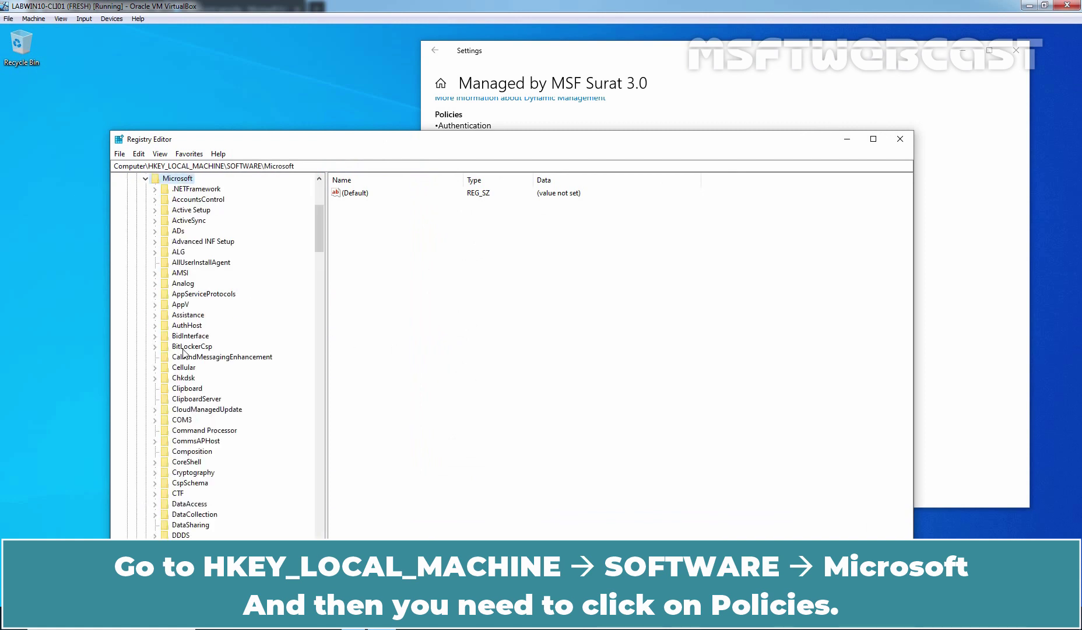
scroll(185, 355, "down", 5)
scroll(185, 356, "down", 5)
scroll(185, 356, "down", 5)
scroll(185, 354, "down", 6)
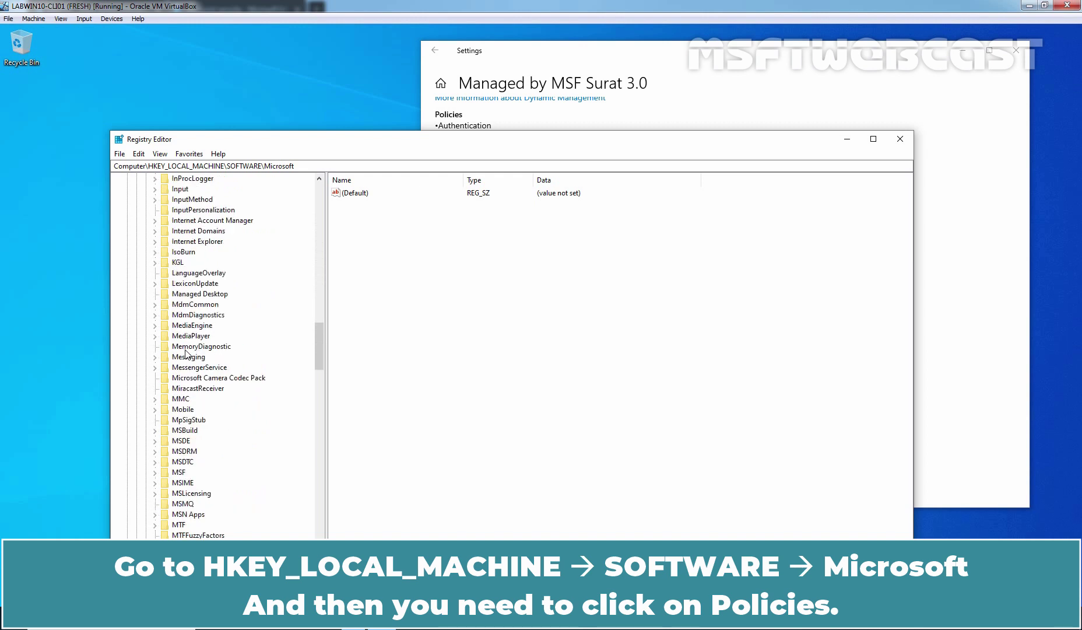
scroll(186, 354, "down", 15)
double_click(184, 251)
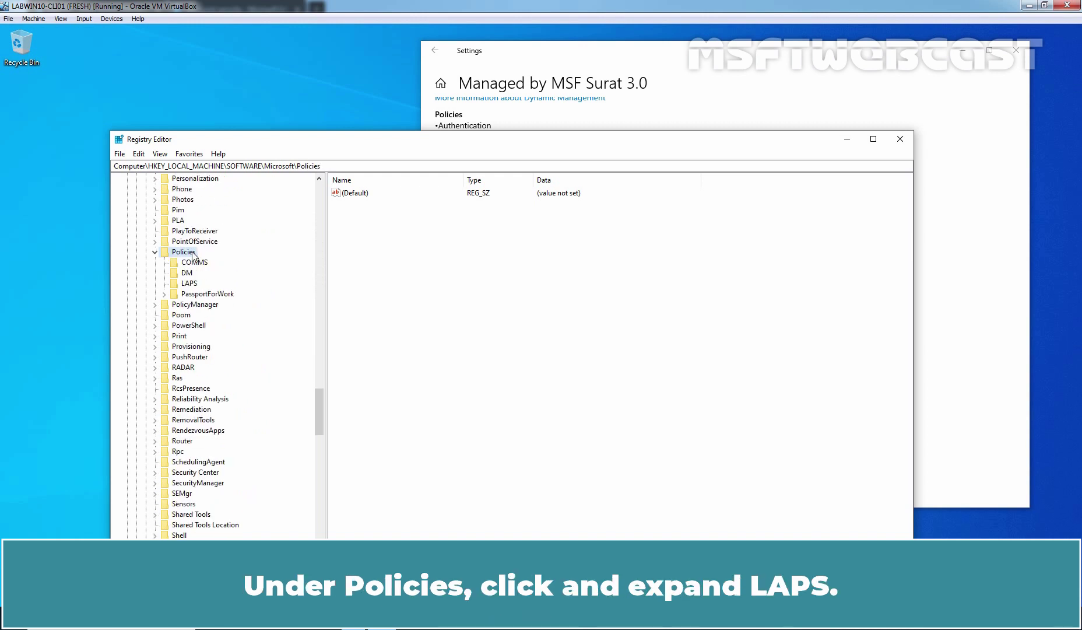
left_click(190, 285)
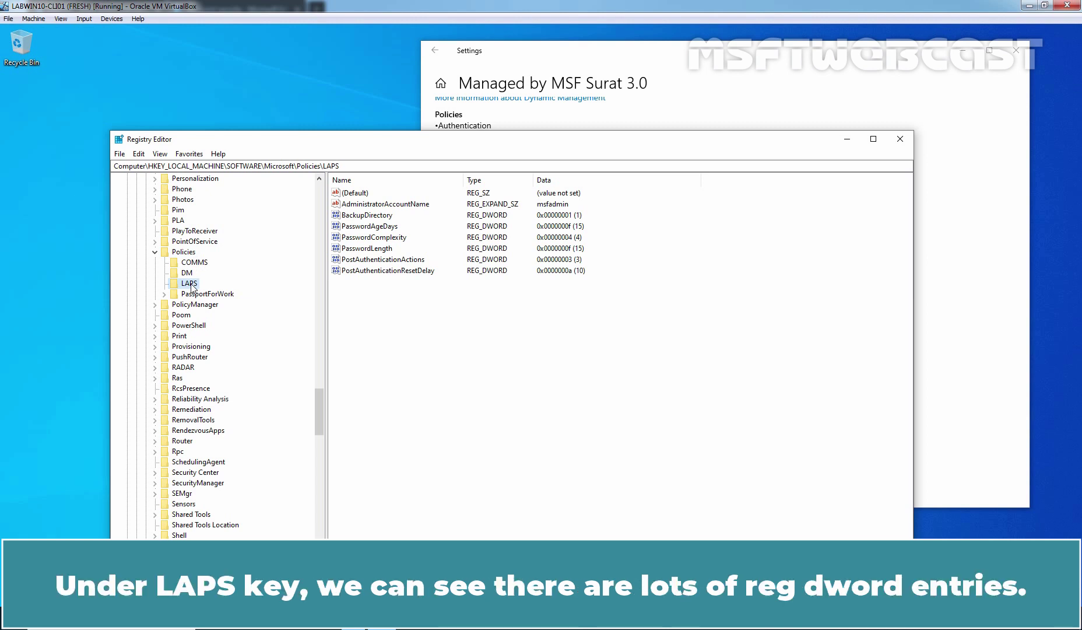